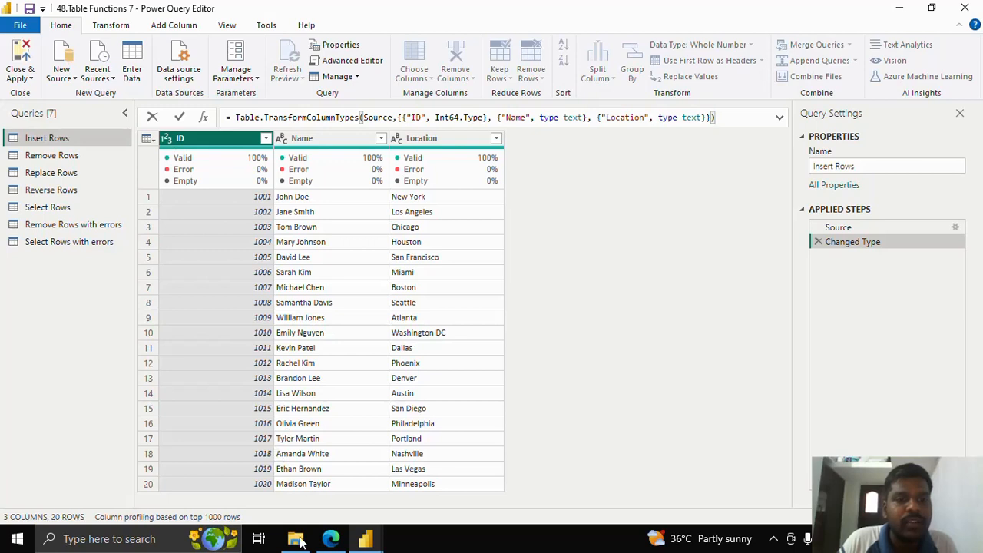
Add a custom step to the Insert Rows query and replace its formula with a Table.InsertRows call
click(202, 119)
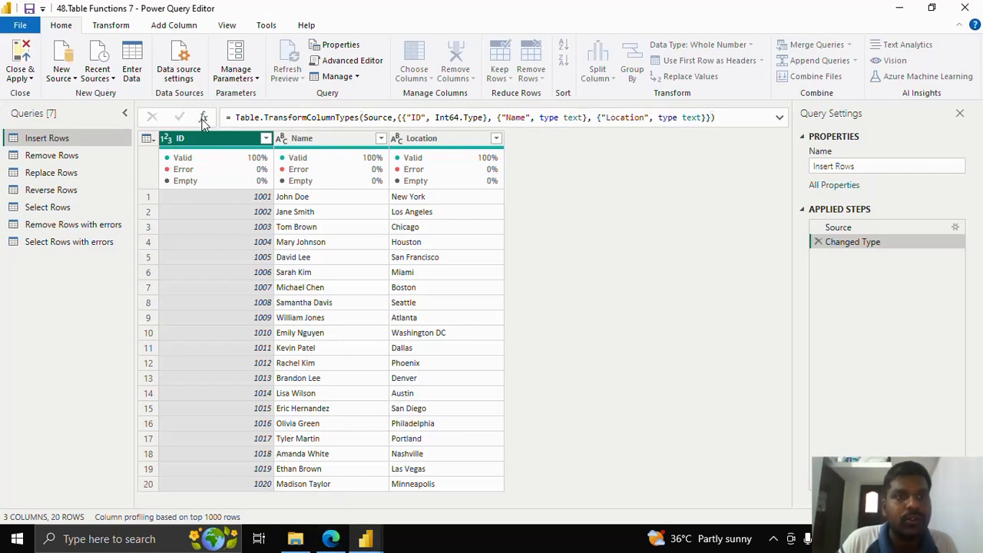
click(203, 119)
drag(233, 117, 369, 134)
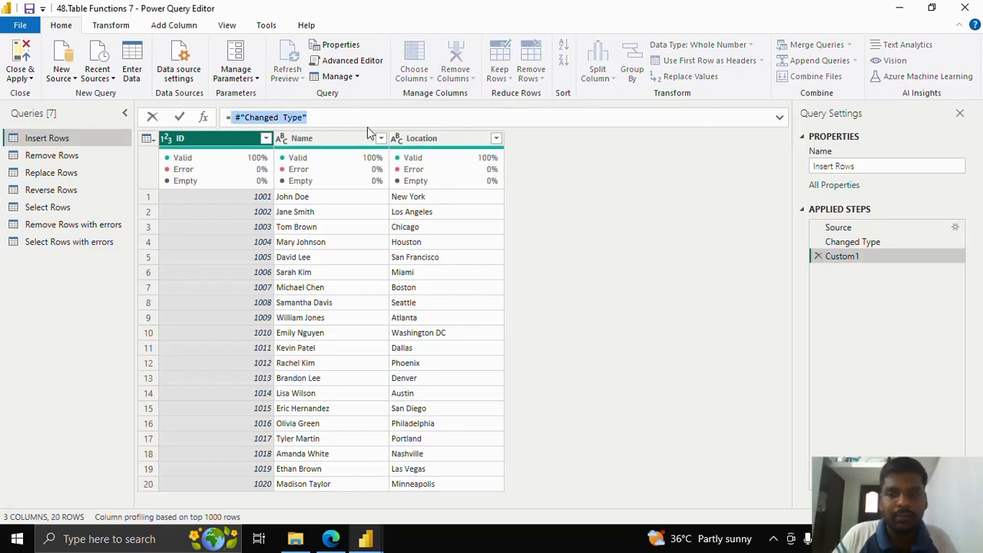
key(BackSpace)
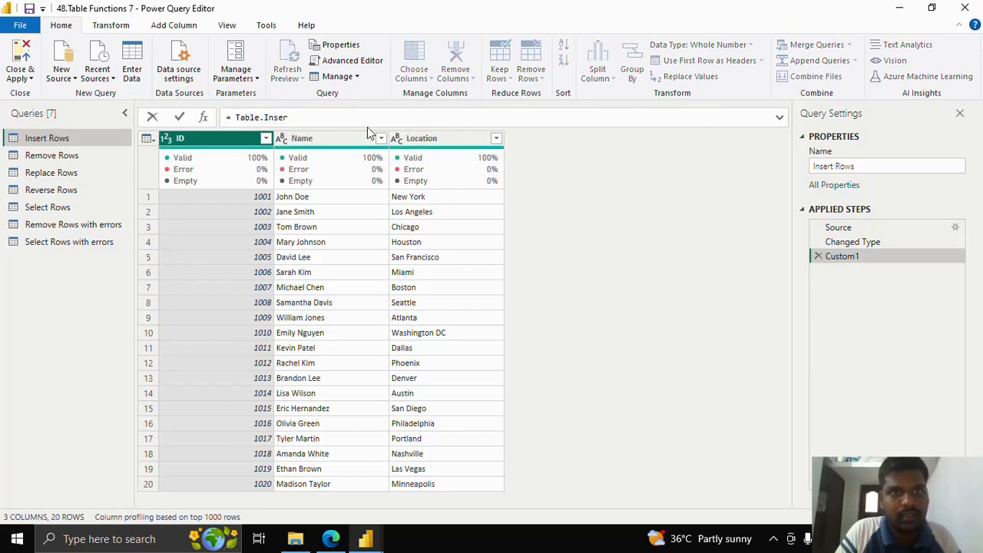
text(Table.InsertRo)
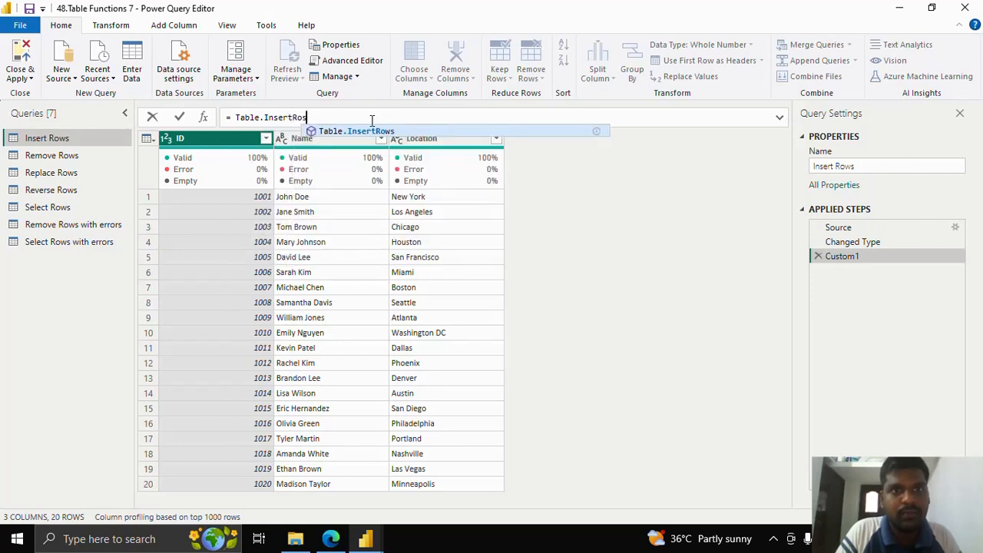
text(ws)
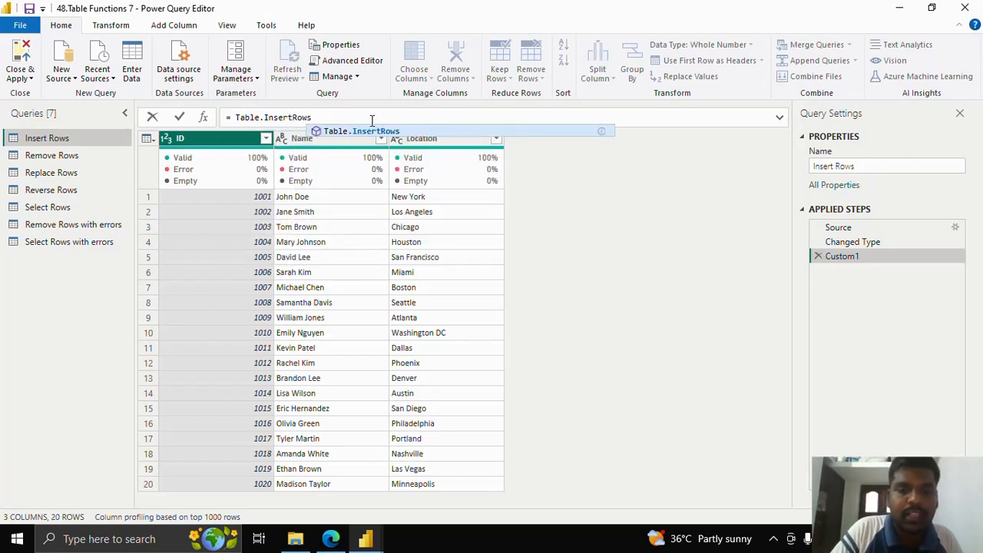
text(()
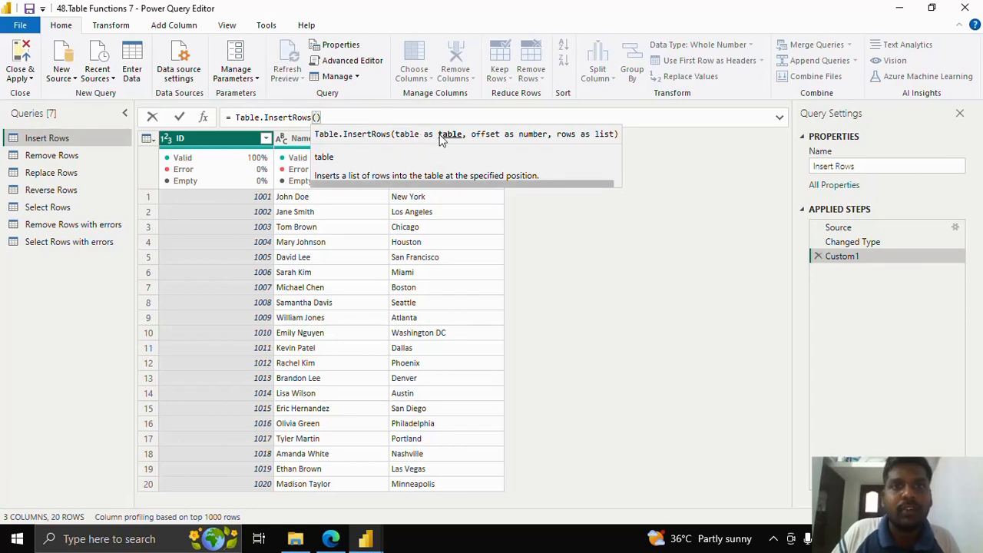
Set the Table.InsertRows table argument to #"Changed Type" and the offset to 20
text(#)
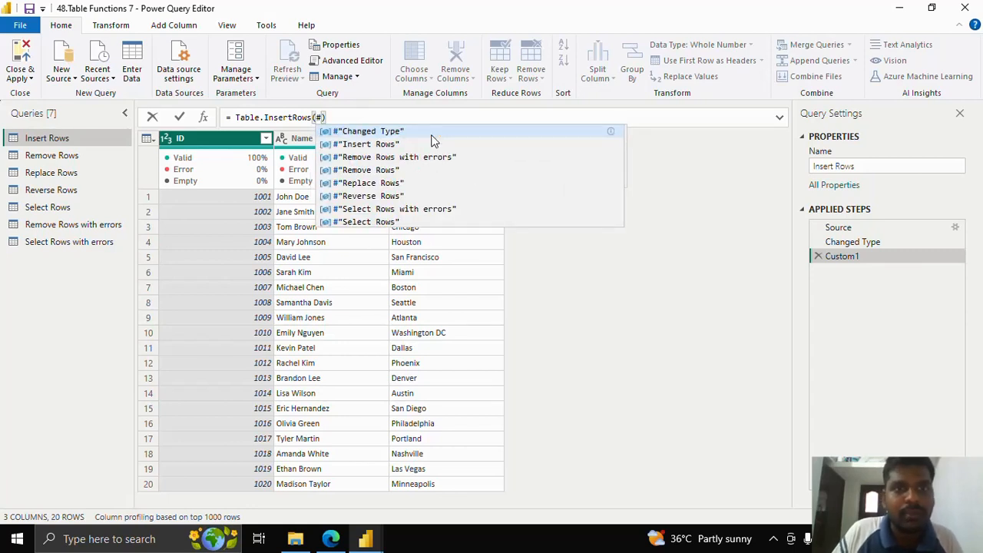
click(405, 134)
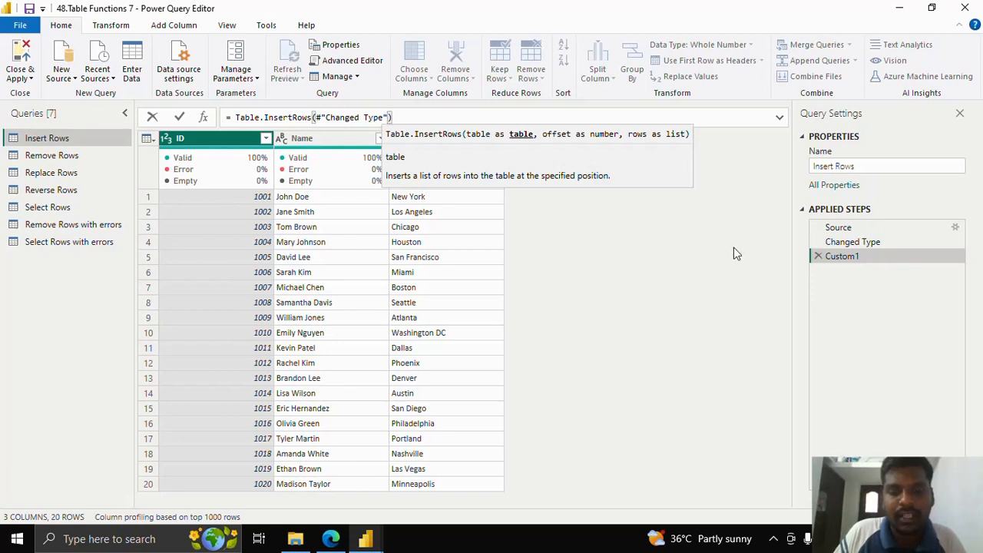
text(,)
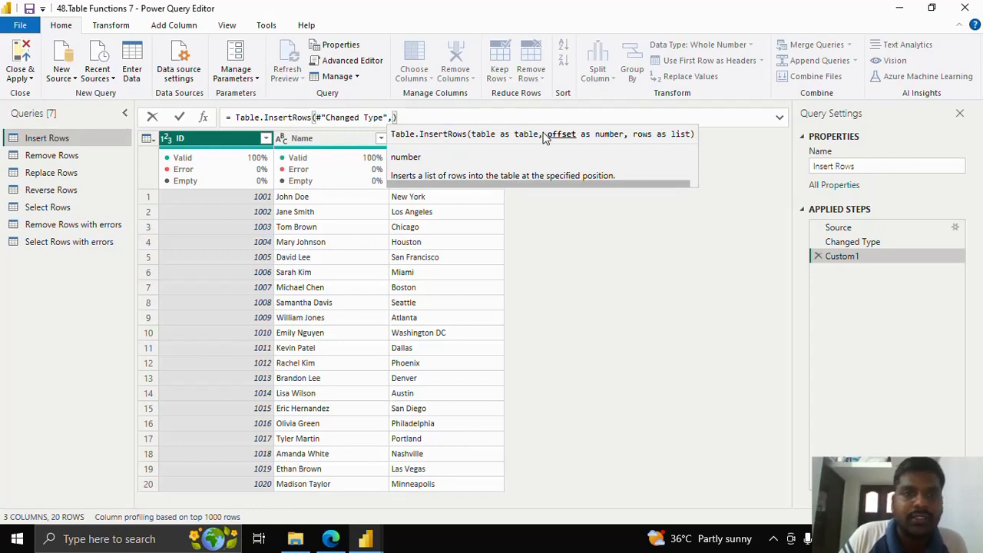
text(20,)
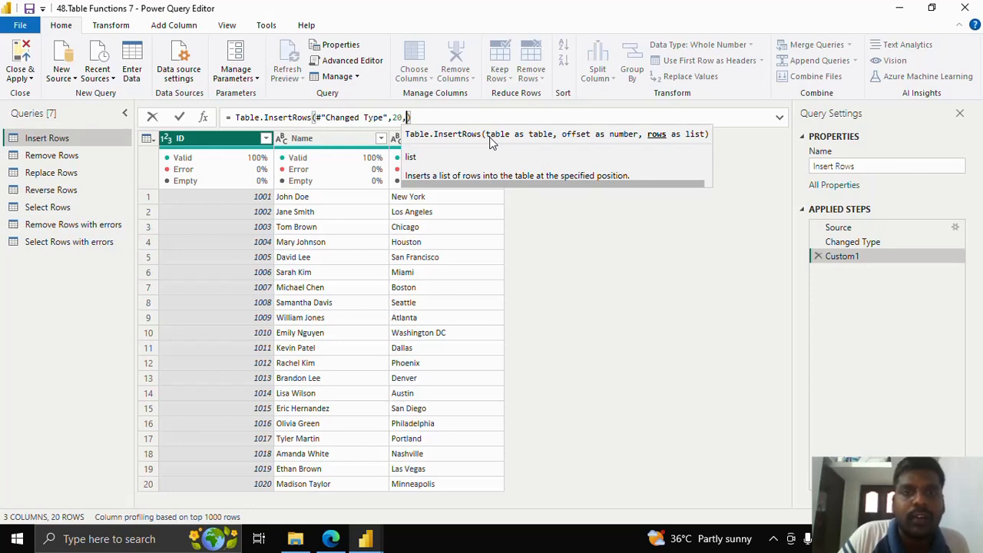
Begin the rows list with a record giving ID the next consecutive number and Name a person's full name in quotes
text({)
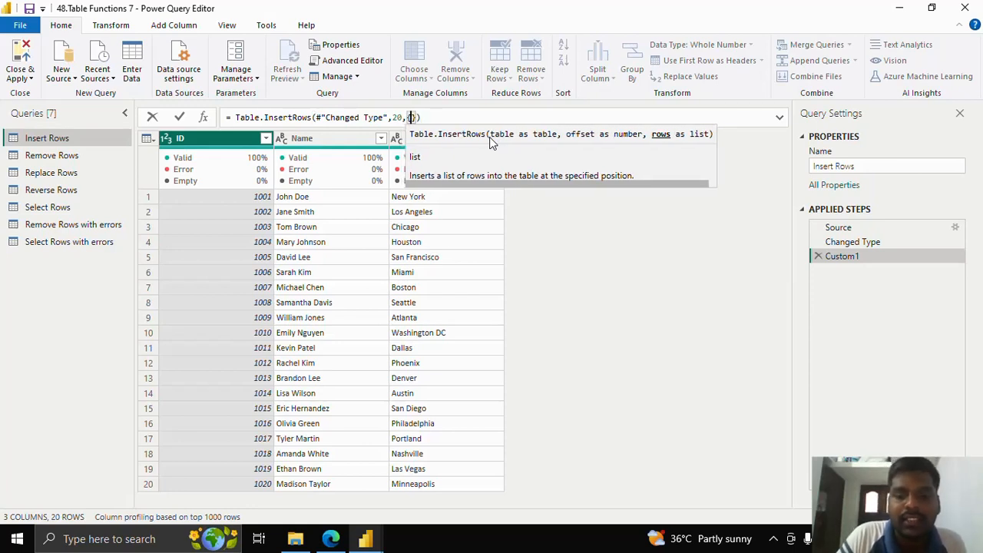
text([)
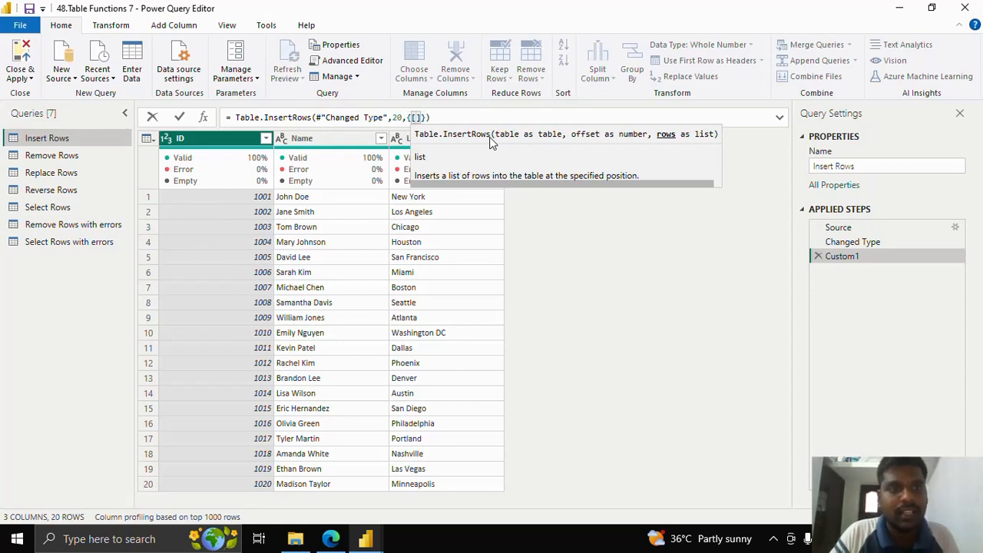
text(ID)
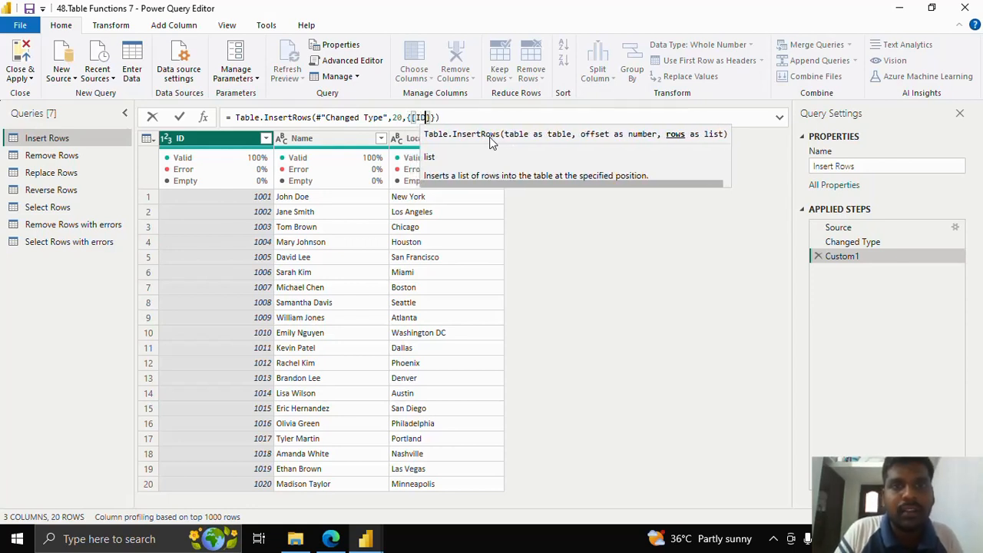
text( = 1021)
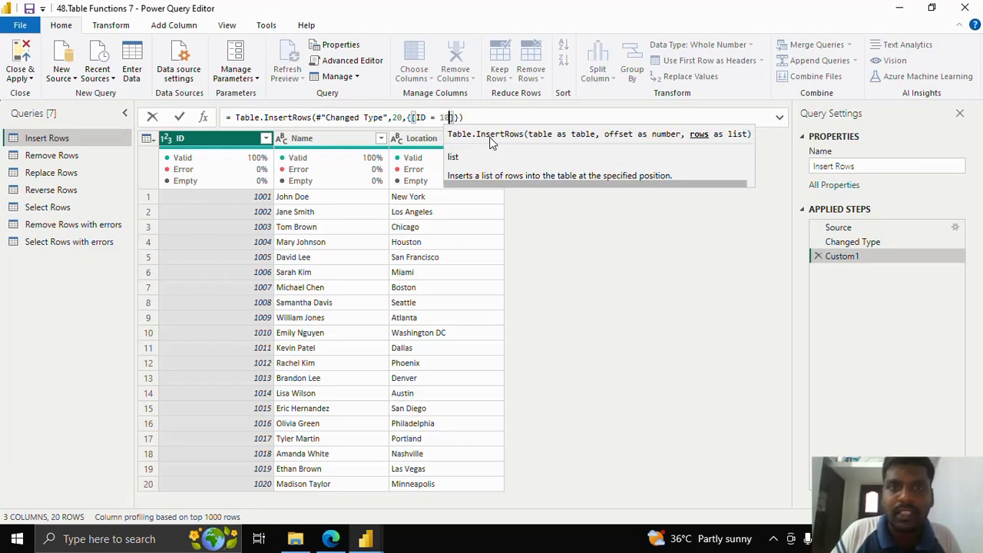
text(,)
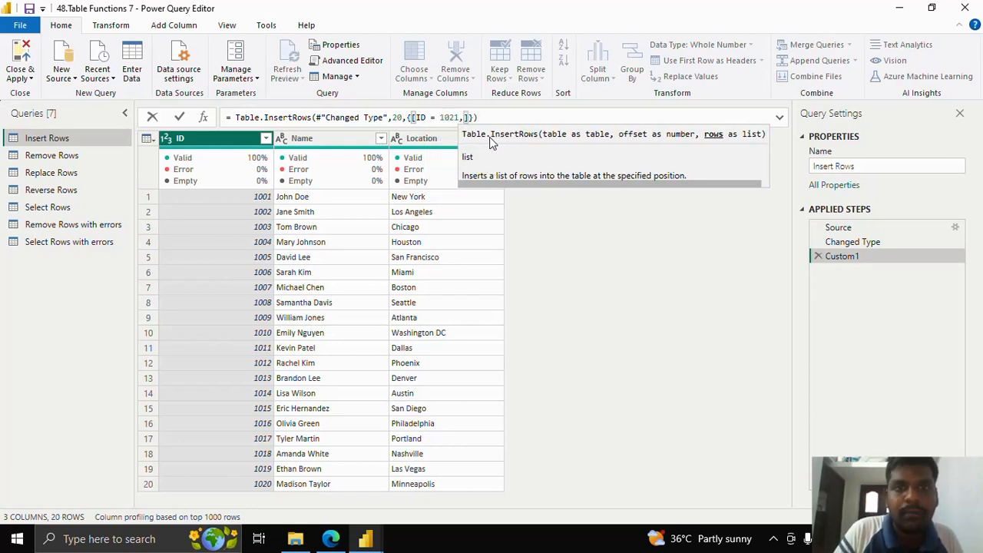
text( Name = )
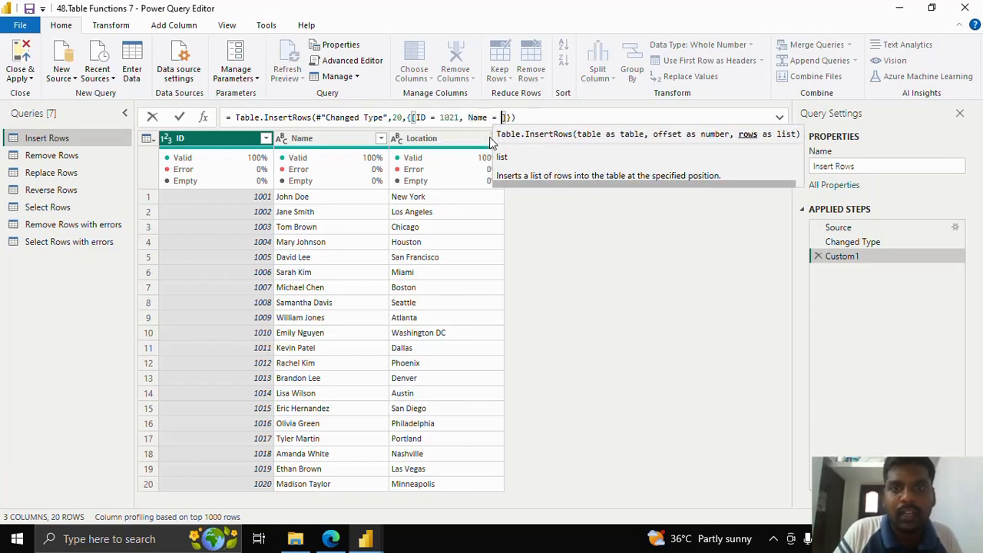
text("Tom )
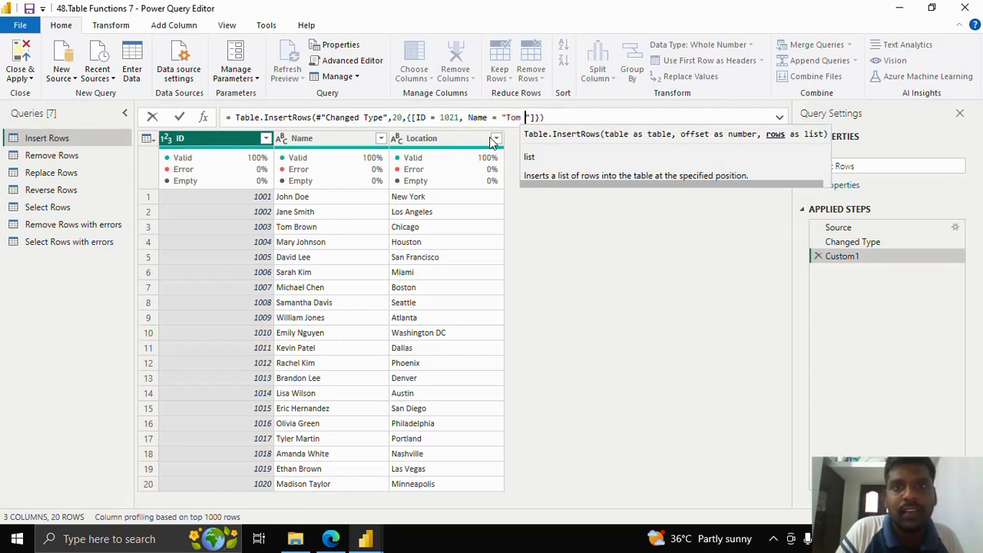
text(Lee",)
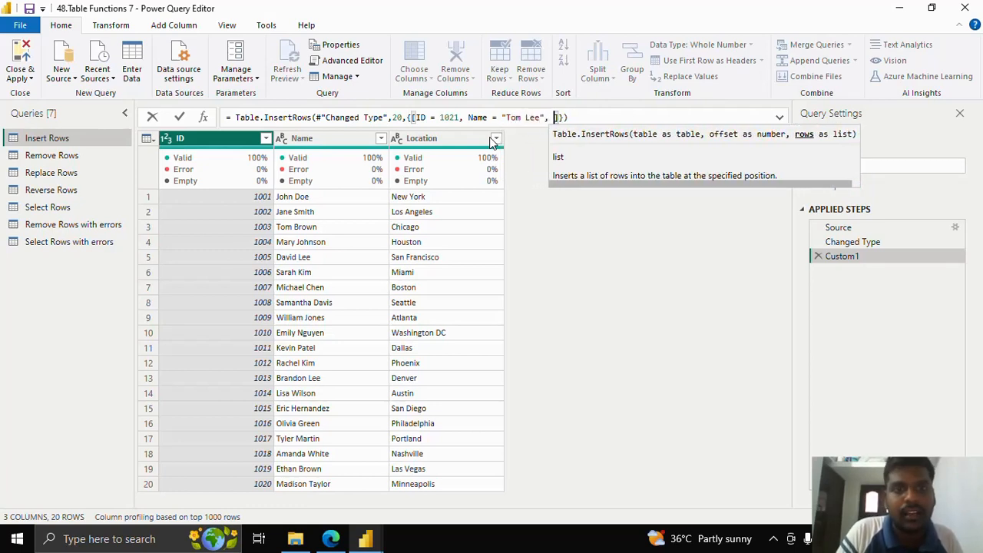
Complete the new row's record with Location = "New York" and apply the Table.InsertRows formula
text( Location )
text(= ")
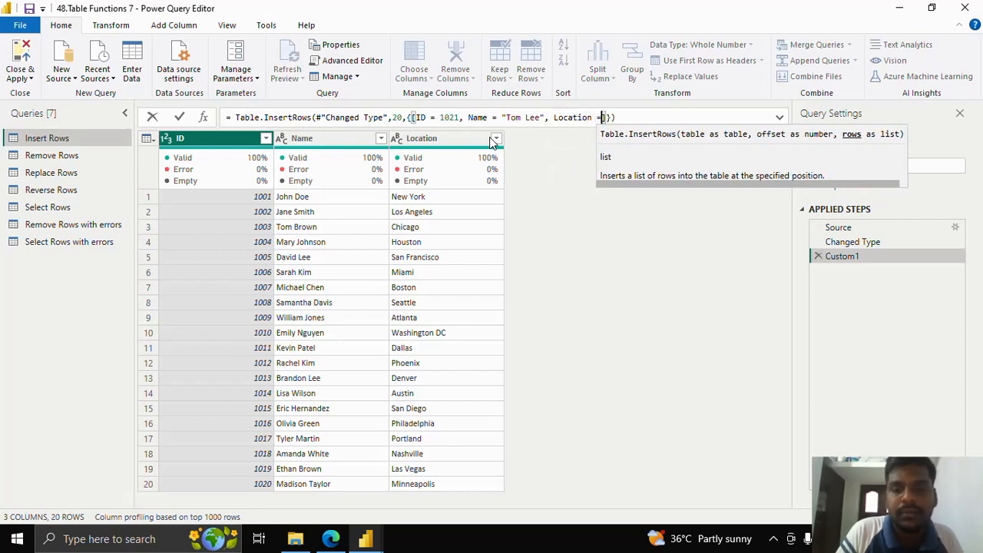
text(Neew)
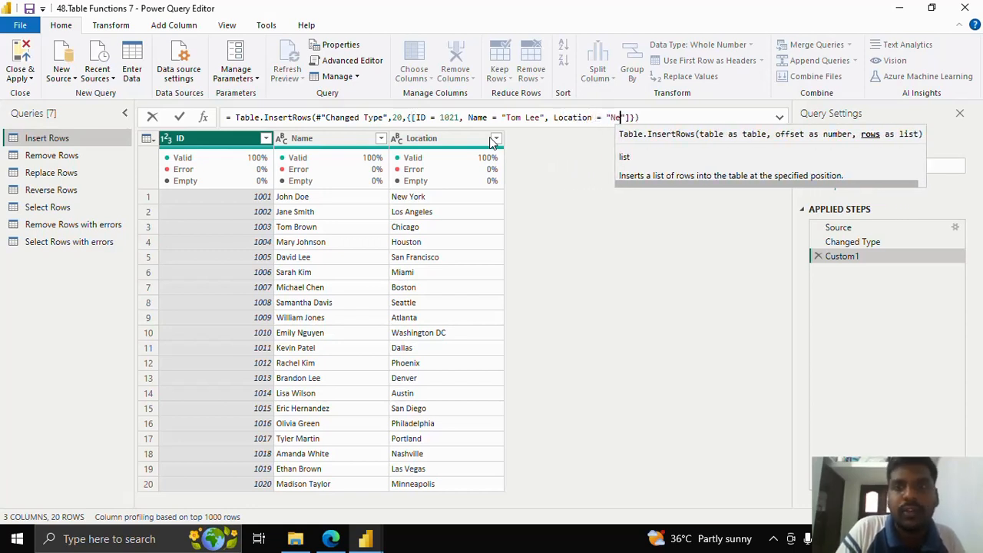
key(BackSpace)
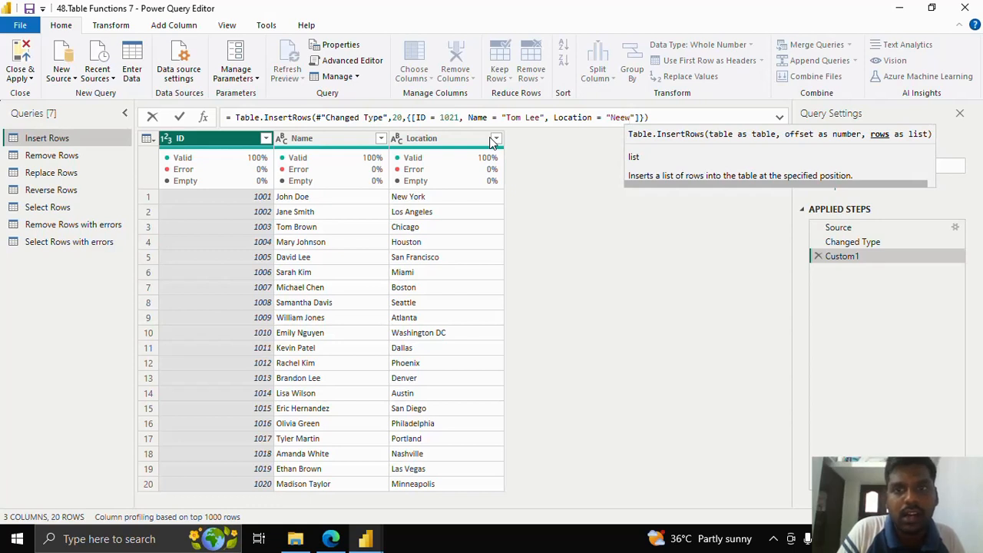
key(BackSpace)
key(BackSpace)
text(w York)
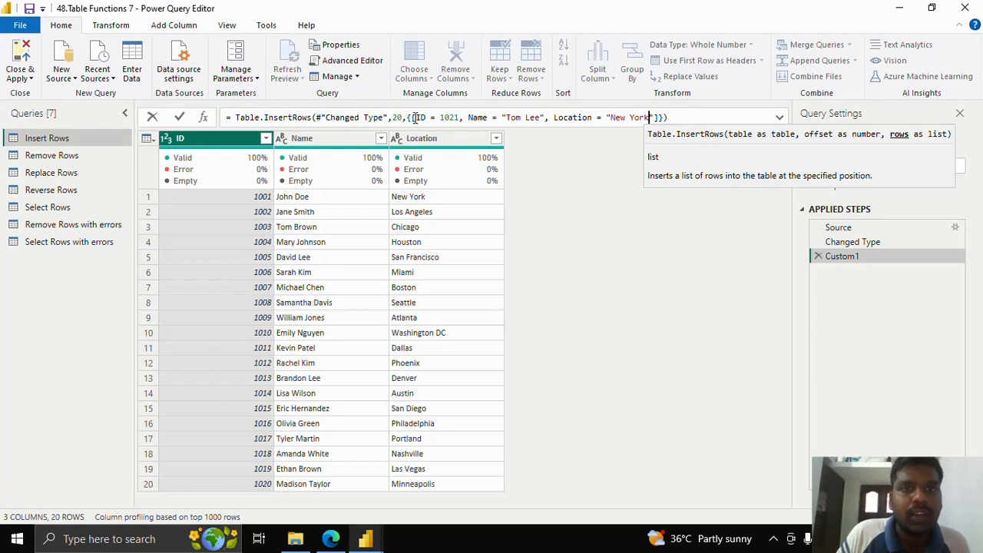
drag(410, 118, 658, 117)
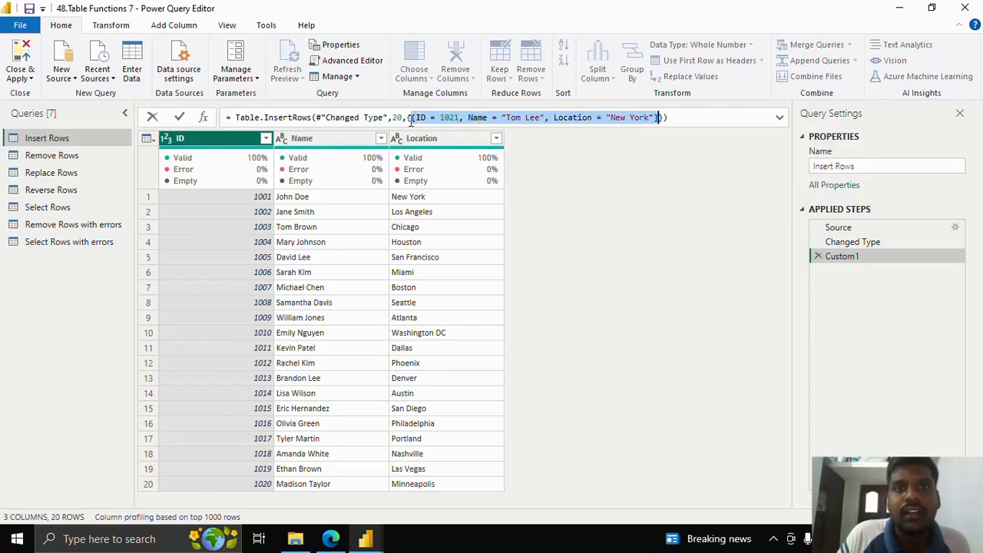
drag(407, 117, 662, 119)
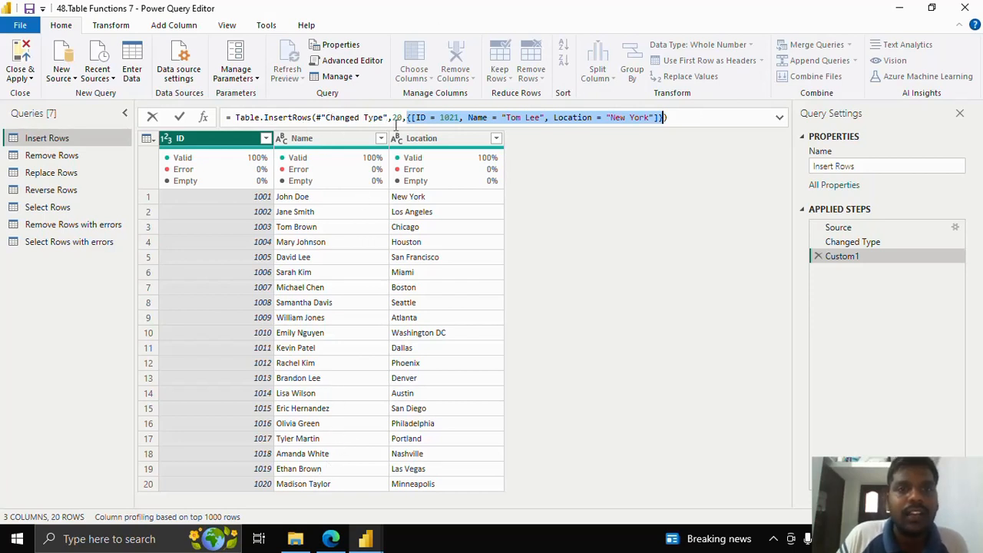
double_click(396, 118)
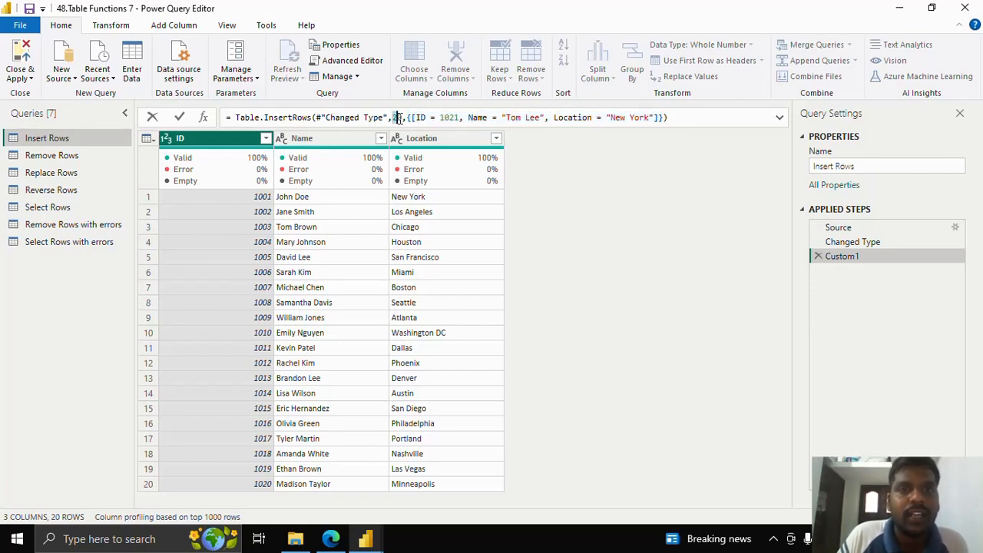
click(179, 117)
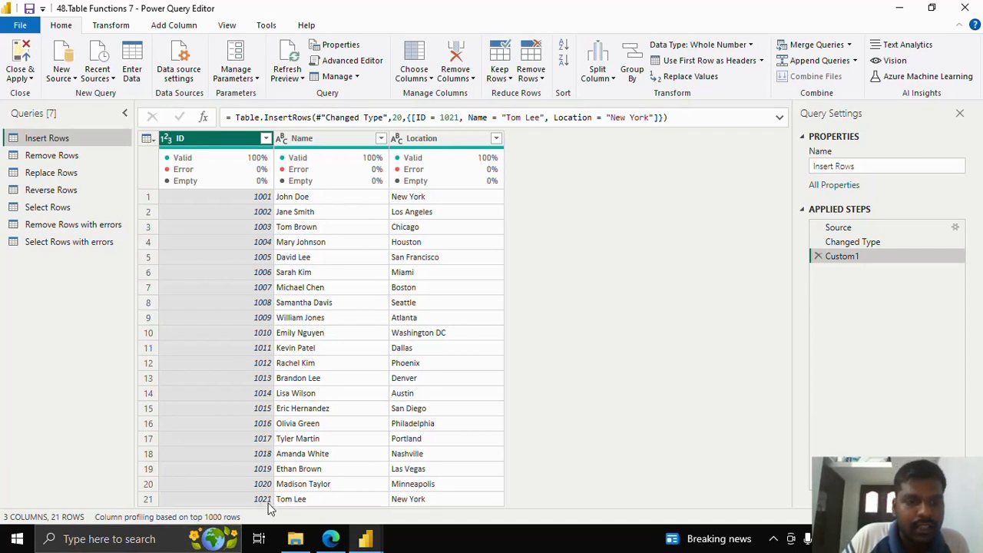
Add a custom step to the Remove Rows query and replace its formula with a Table.RemoveRows call
click(98, 157)
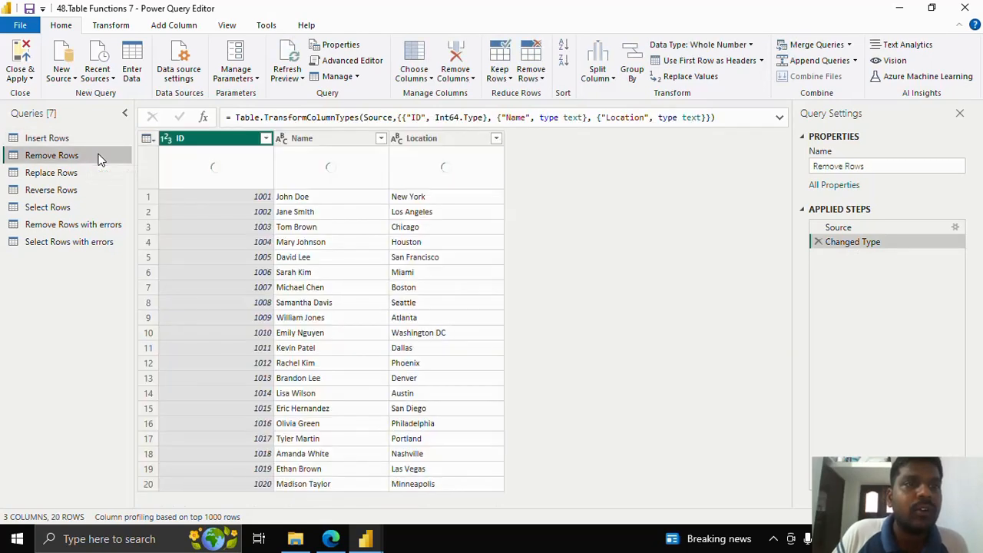
click(204, 118)
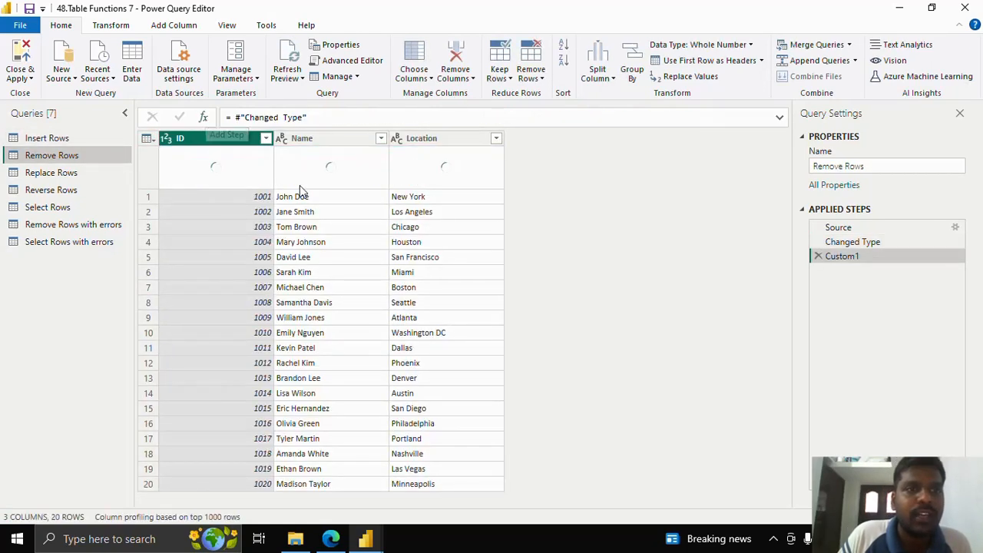
drag(235, 117, 322, 114)
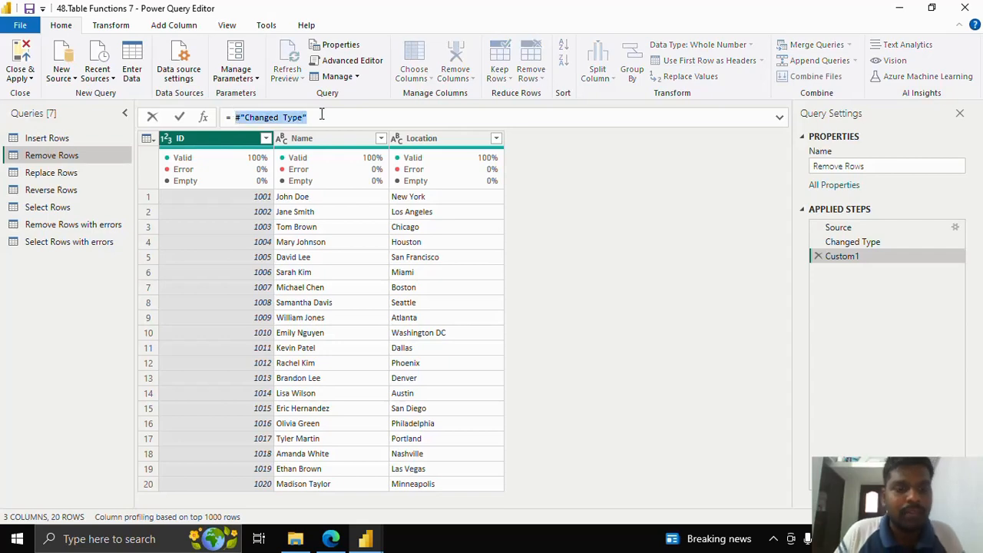
text(Table.)
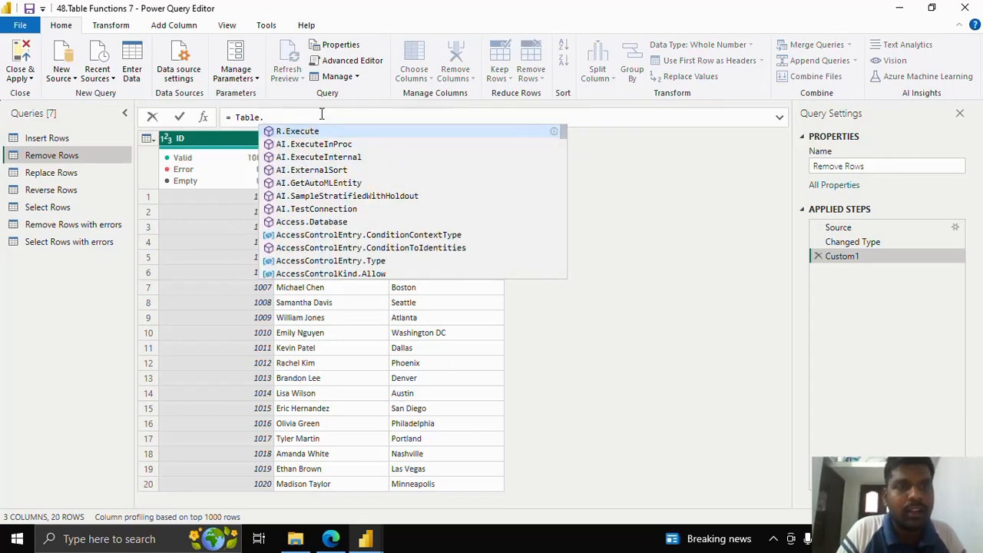
text(RemoveR)
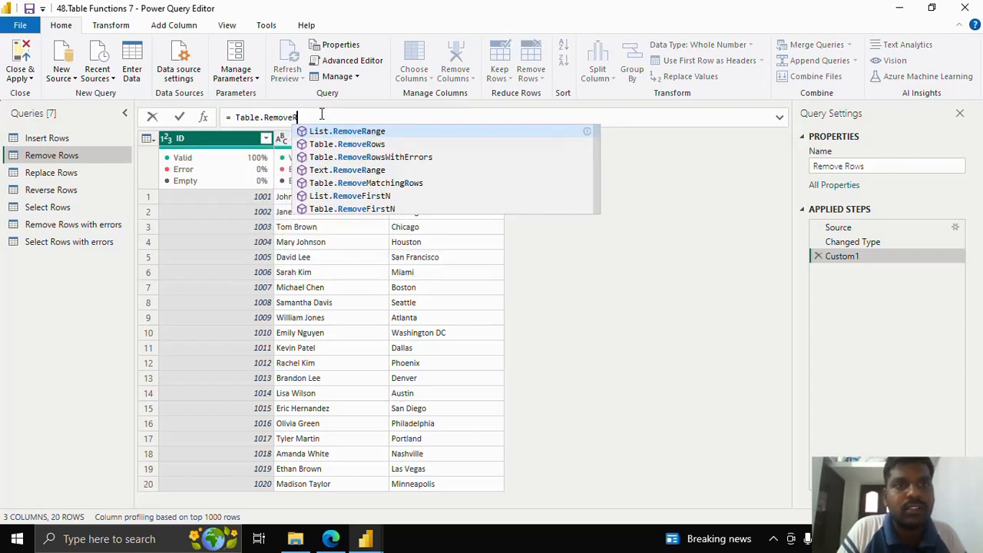
text(ows()
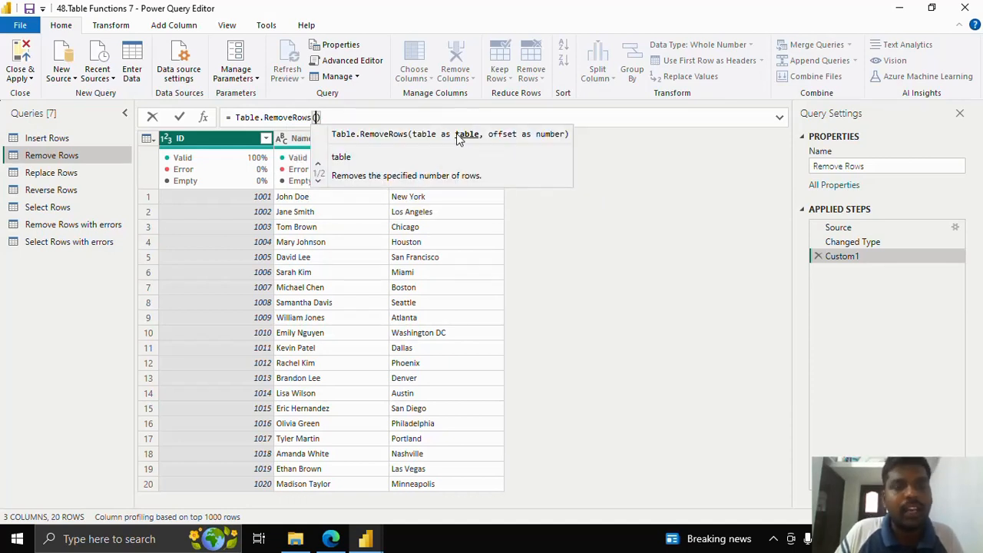
Set the Table.RemoveRows table argument to #"Changed Type" and the offset to 0, and apply the formula
text(#)
key(Tab)
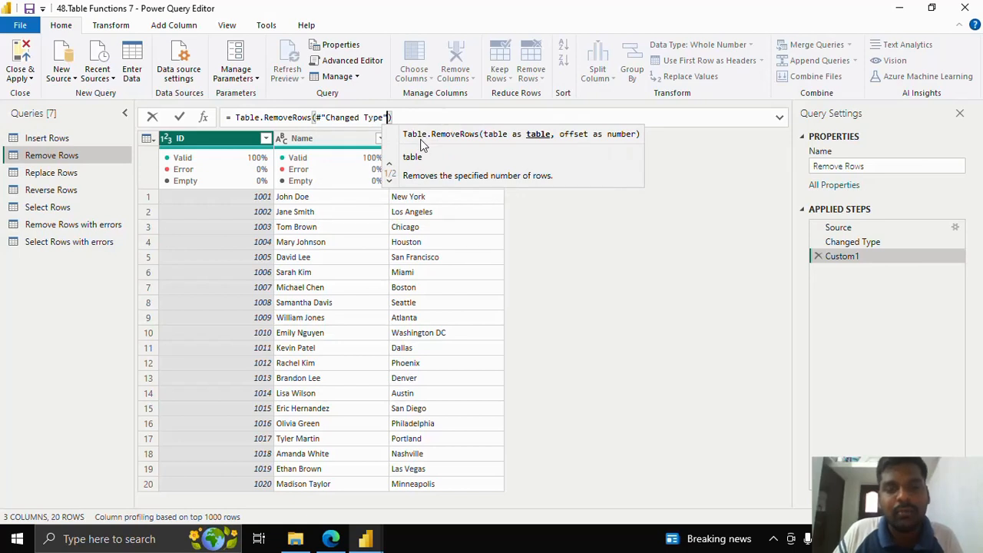
text(,)
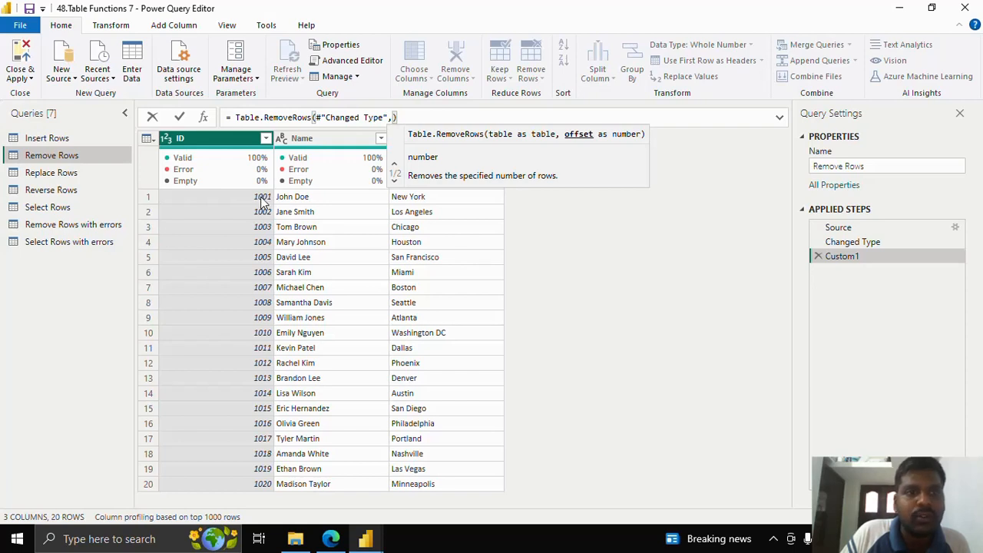
text(0)
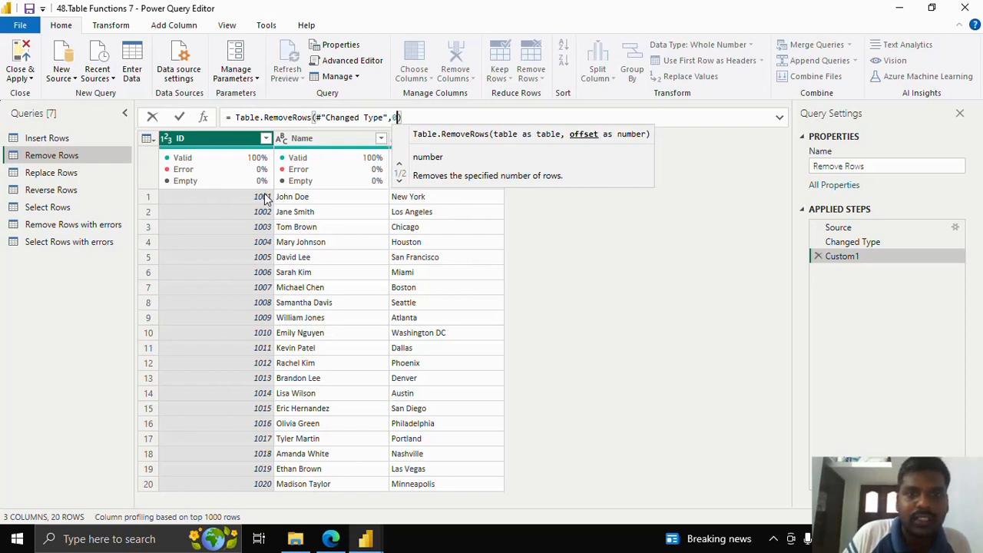
text(,)
key(BackSpace)
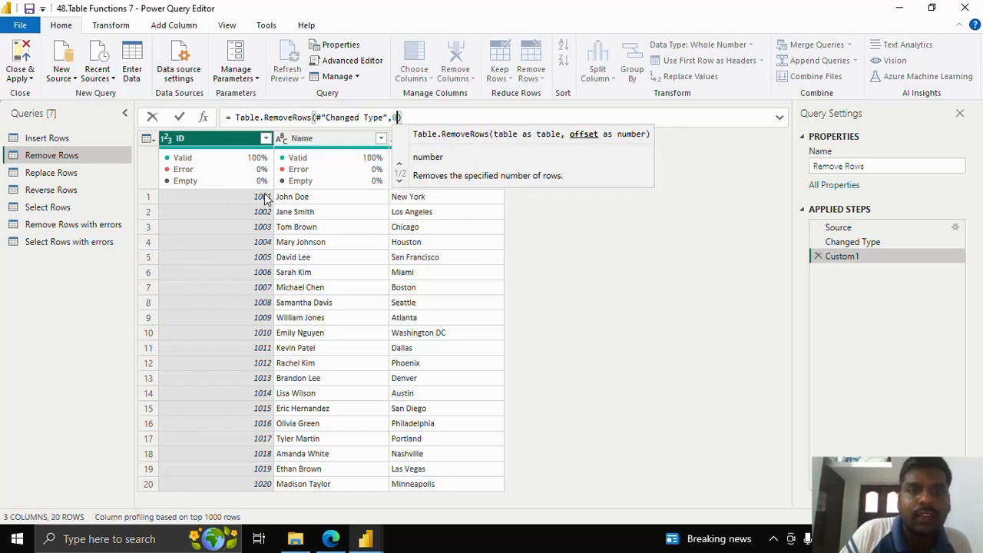
click(180, 117)
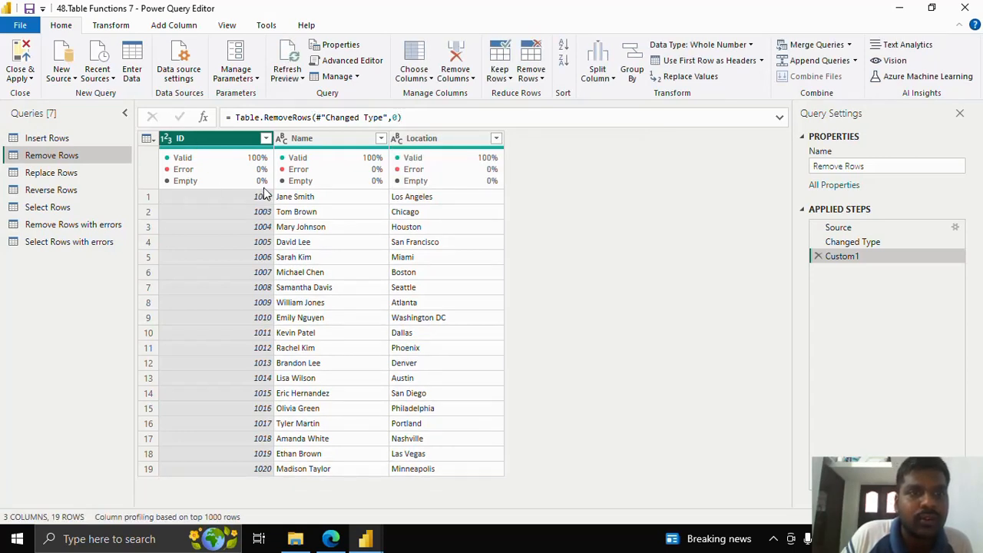
Change the Table.RemoveRows offset to 1 and apply the formula
click(395, 117)
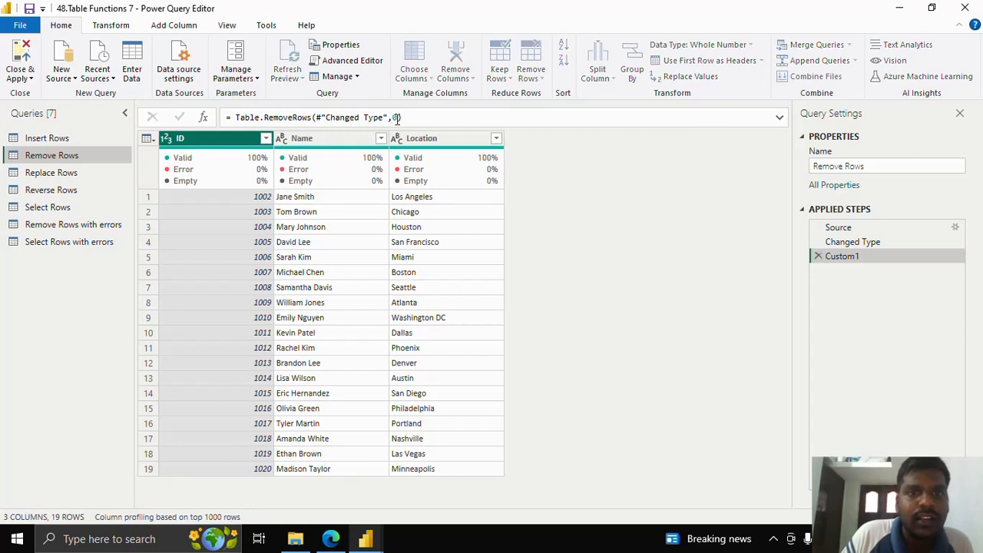
key(BackSpace)
text(1)
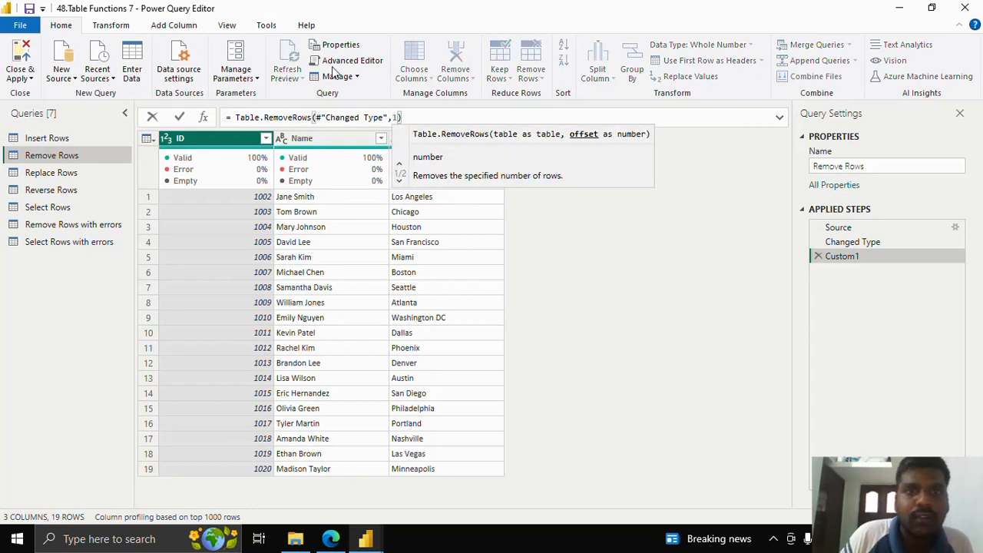
click(179, 117)
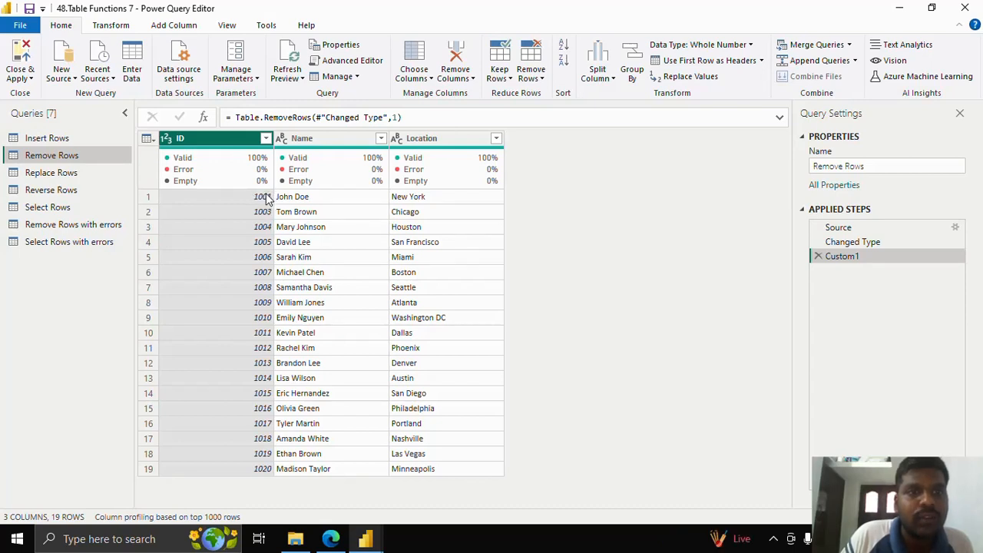
Set the Table.RemoveRows offset to 0, add a count argument of 5, and apply the formula
click(400, 116)
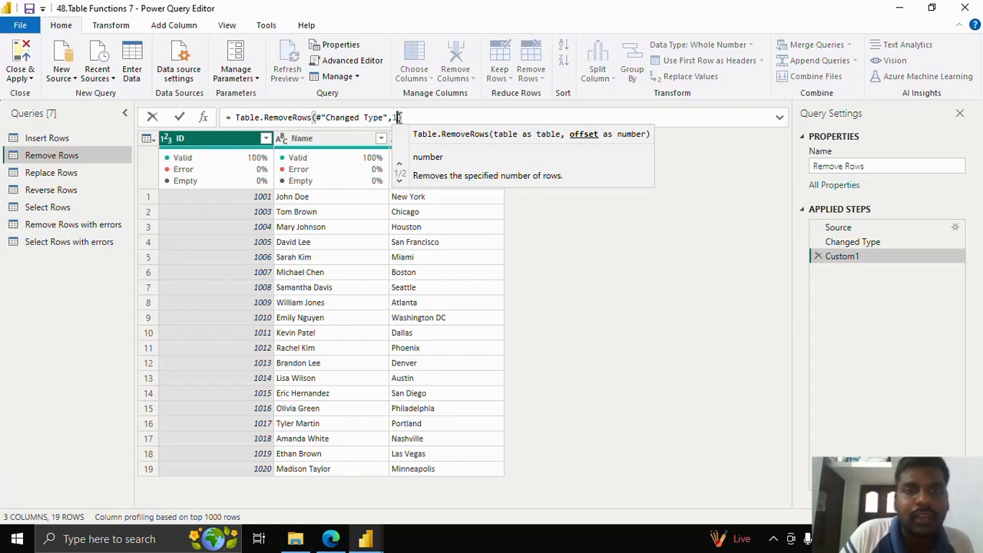
text(0,)
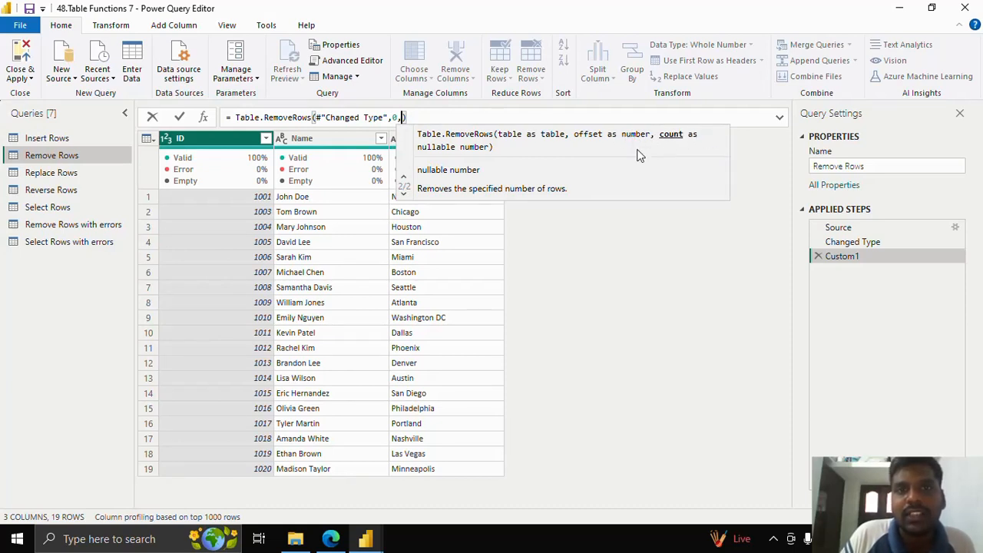
text(5)
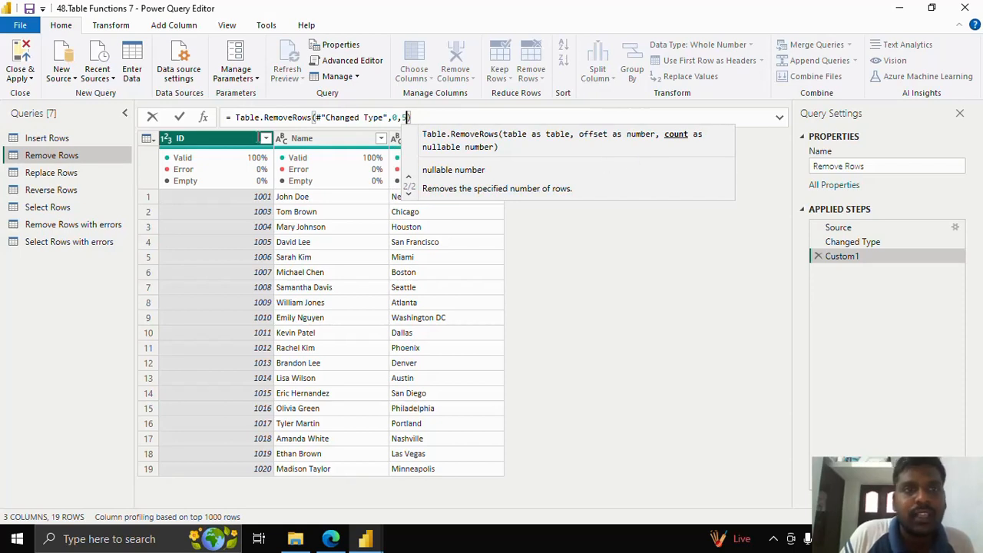
click(179, 116)
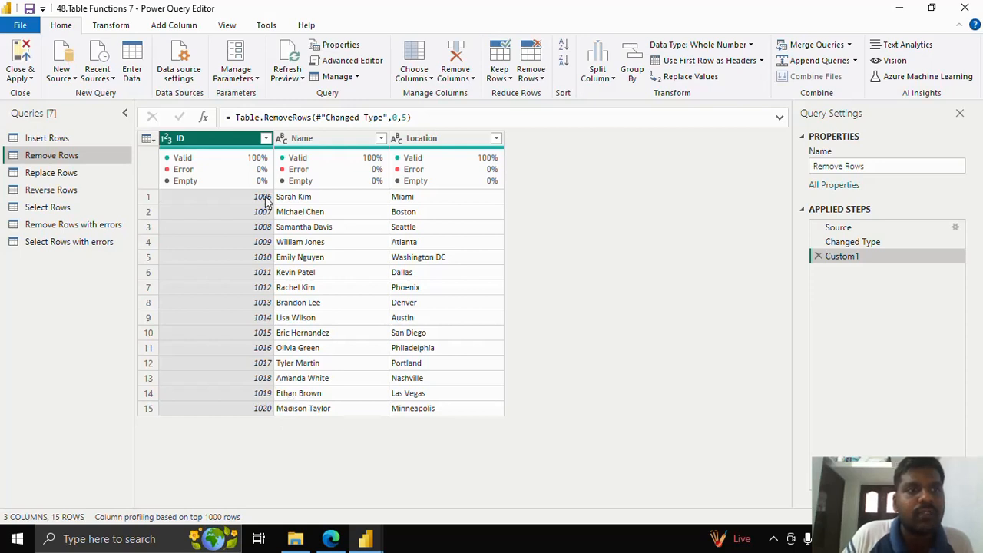
click(392, 117)
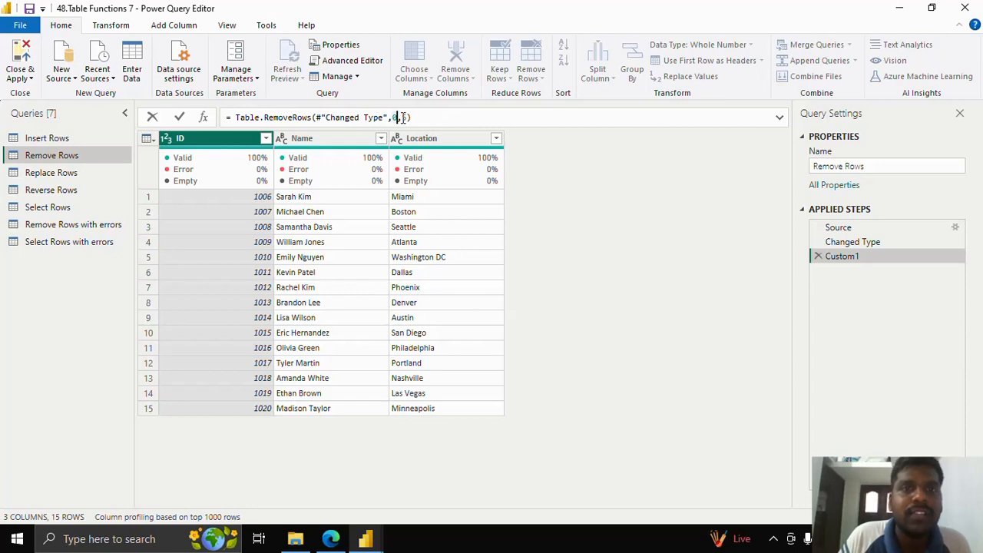
text(5)
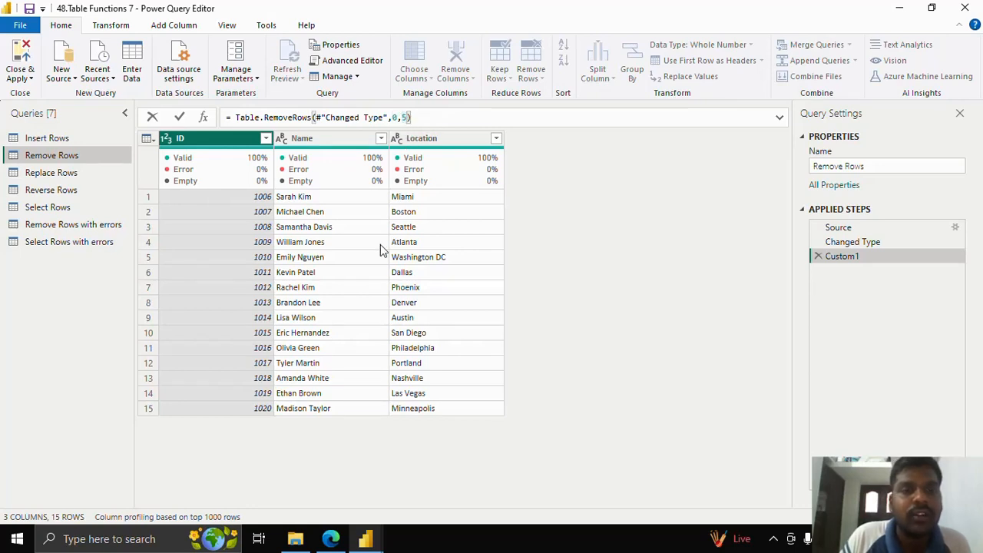
key(Return)
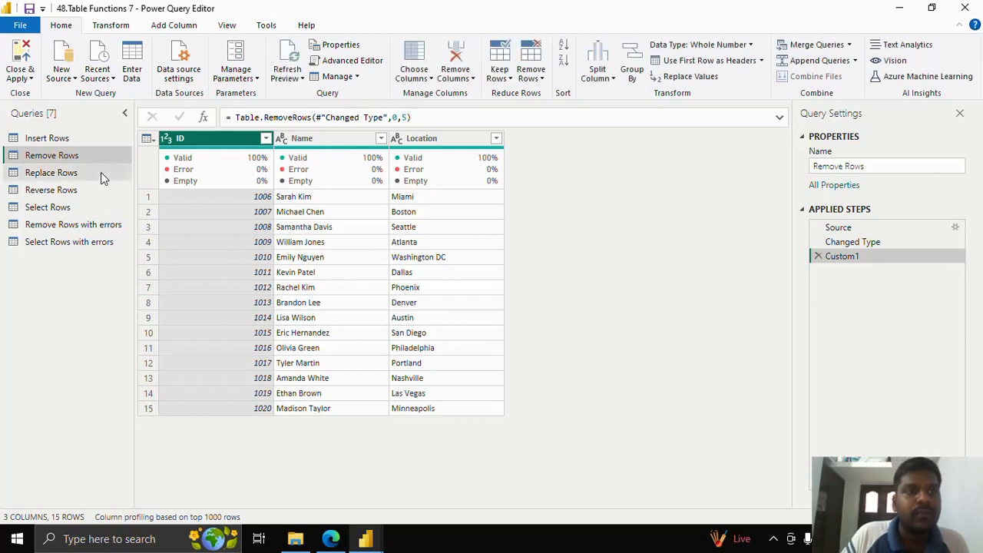
Add a custom step to the Replace Rows query and replace its formula with a Table.ReplaceRows call
click(101, 172)
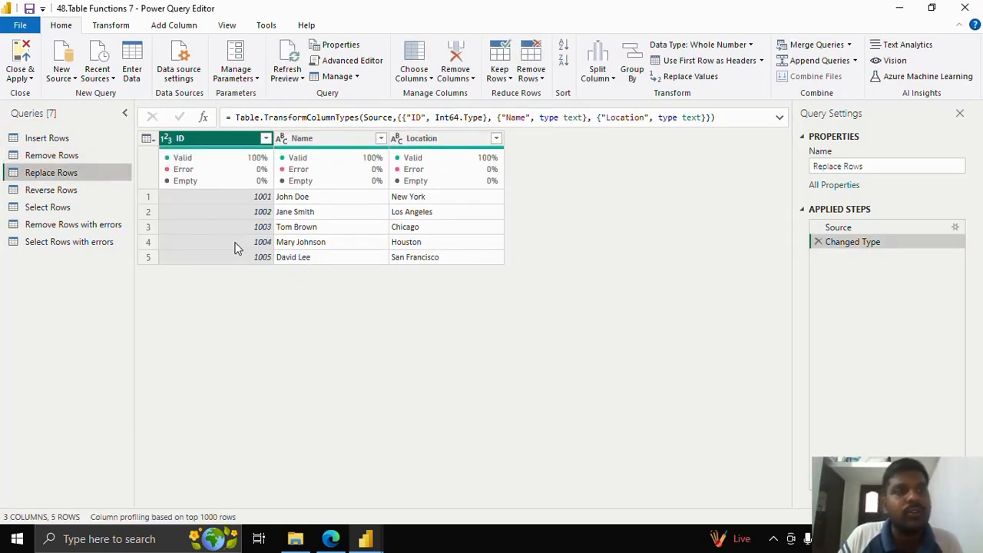
click(204, 119)
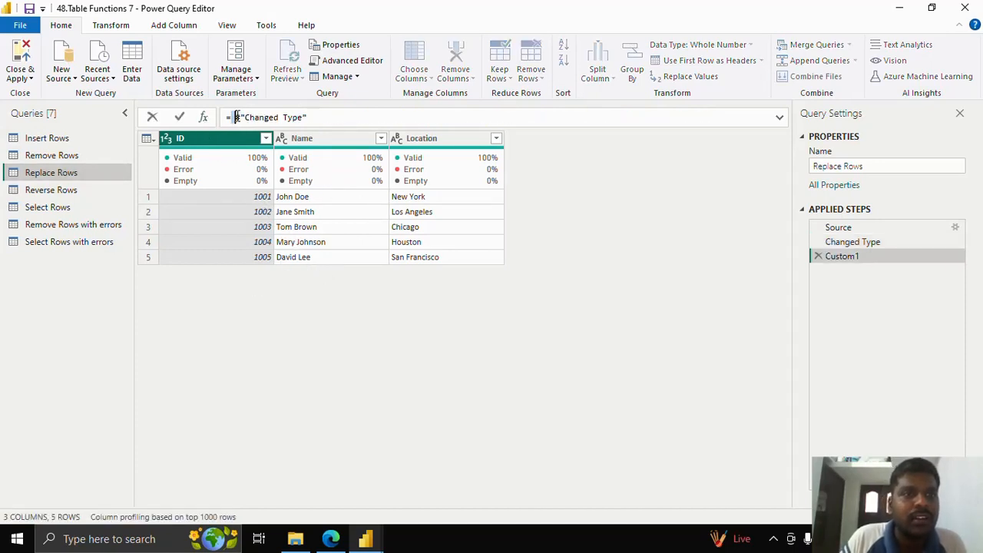
drag(233, 116, 315, 118)
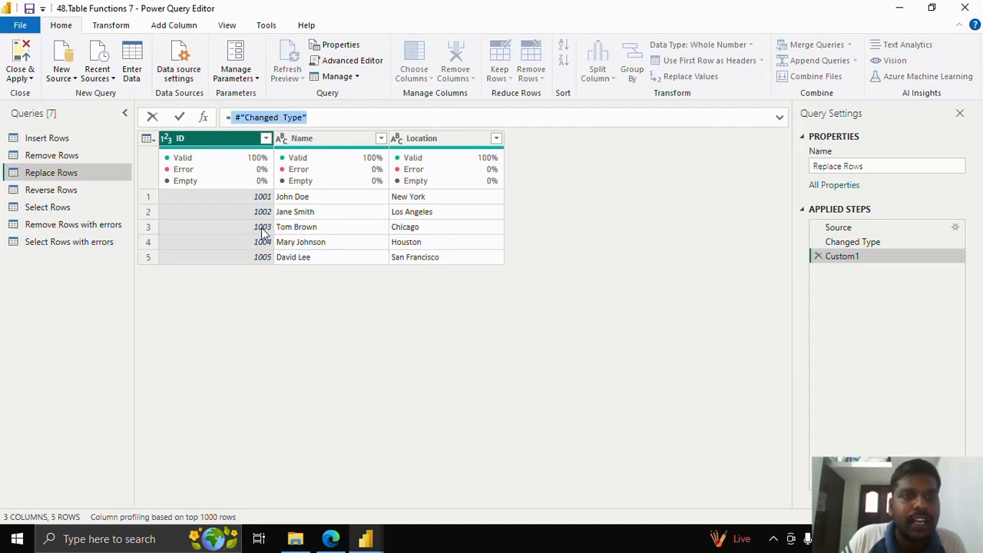
key(BackSpace)
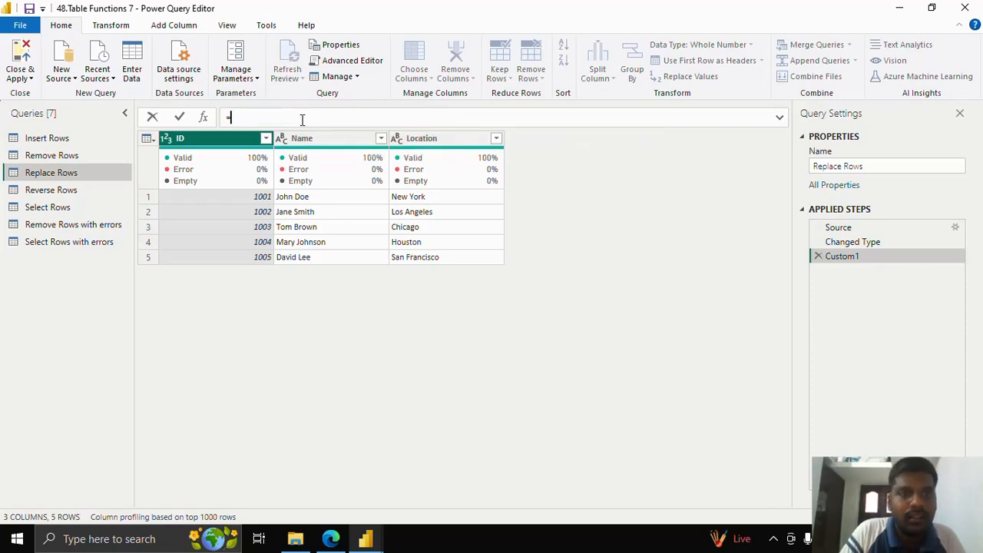
text(Table.)
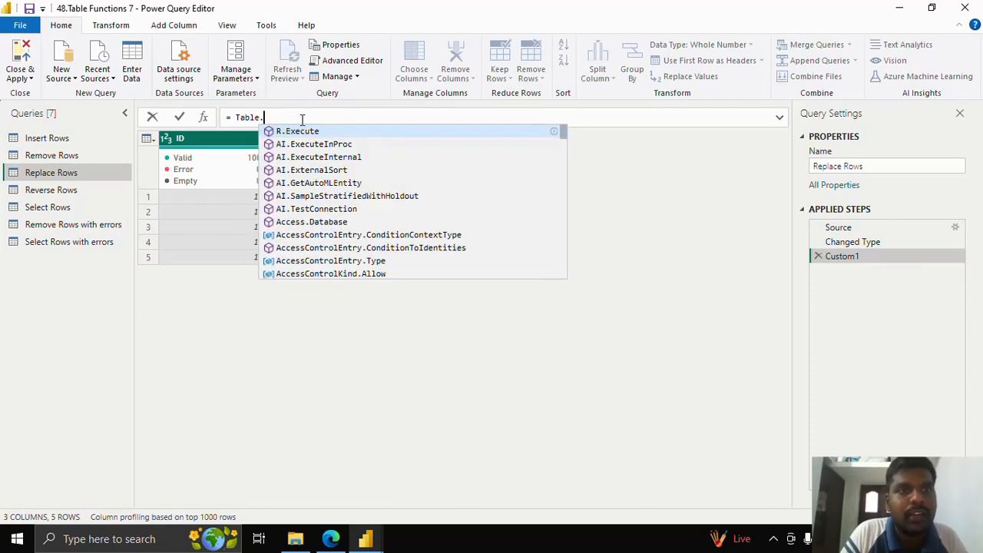
text(Replace )
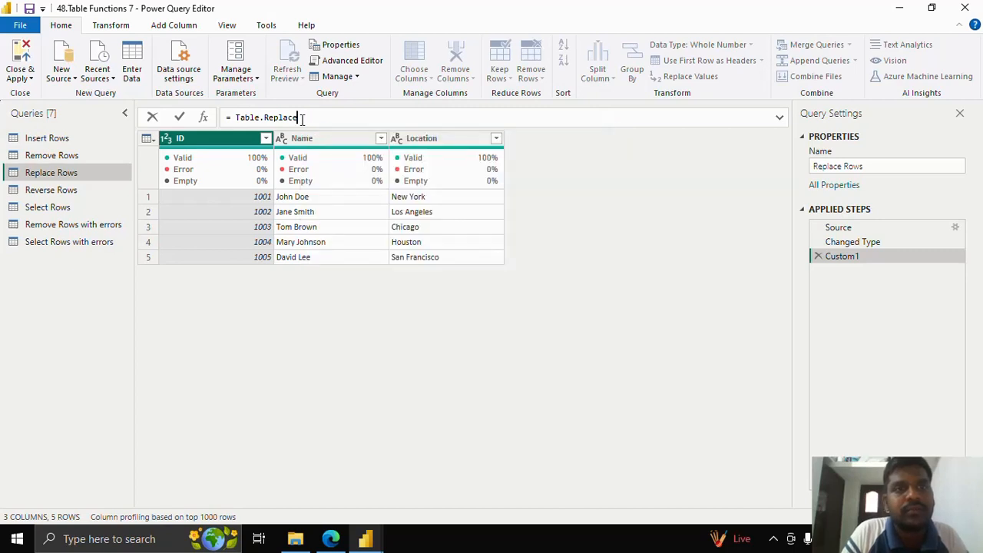
text(Rows)
text(()
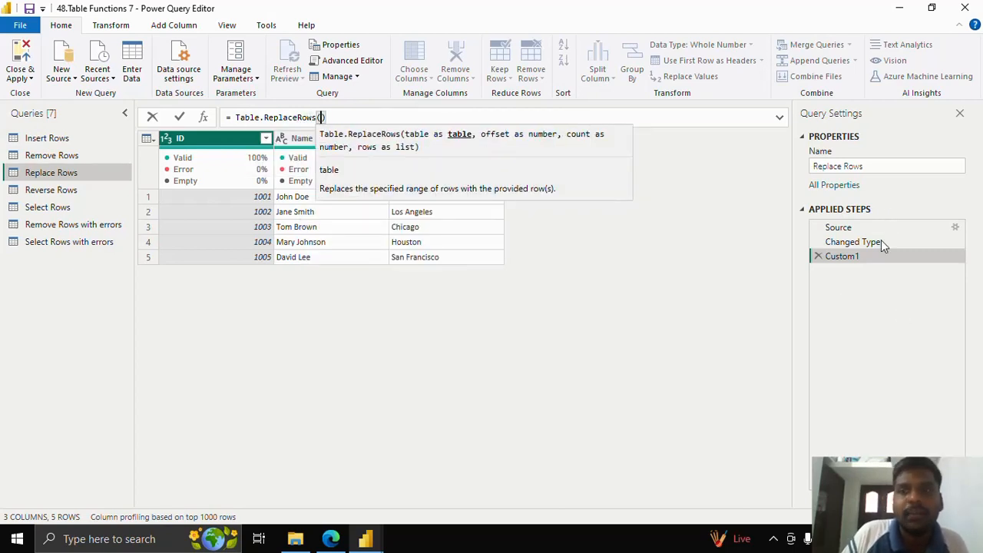
Set the Table.ReplaceRows table argument to #"Changed Type", the offset to 2 and the count to 1
text(#)
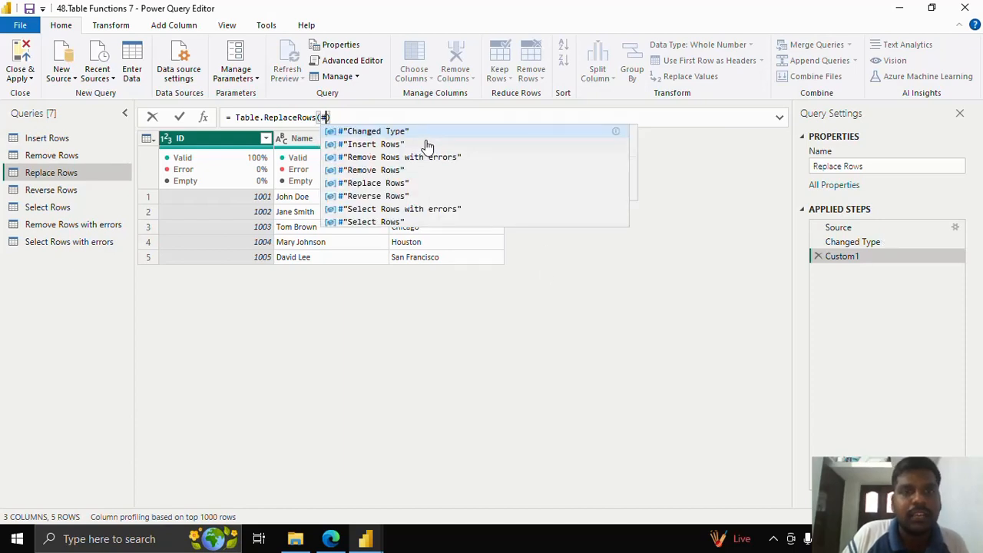
click(429, 134)
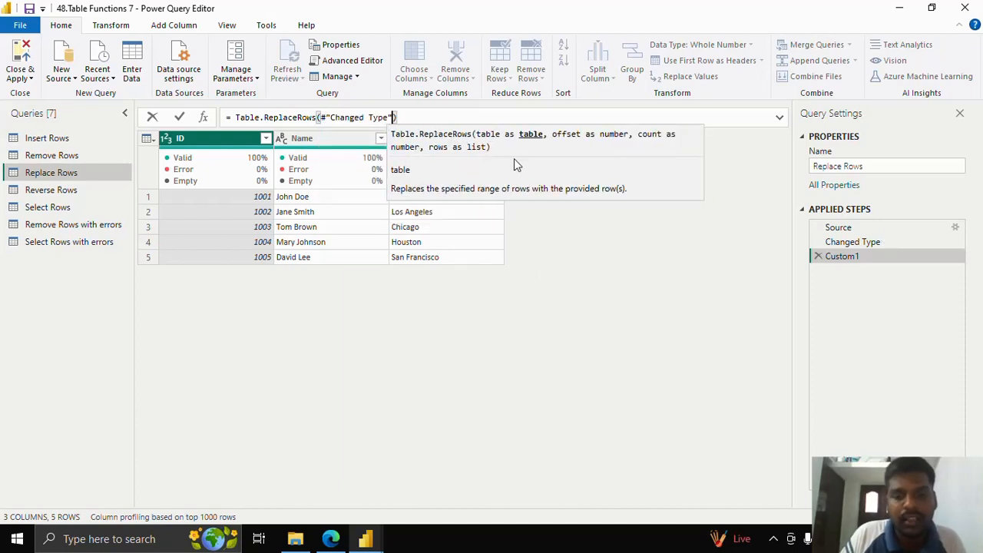
text(,)
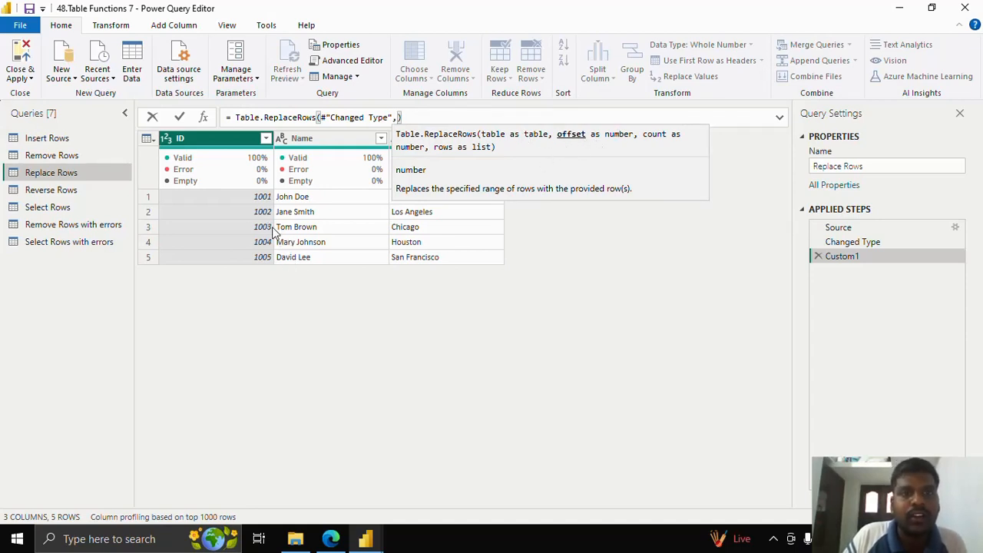
text(2)
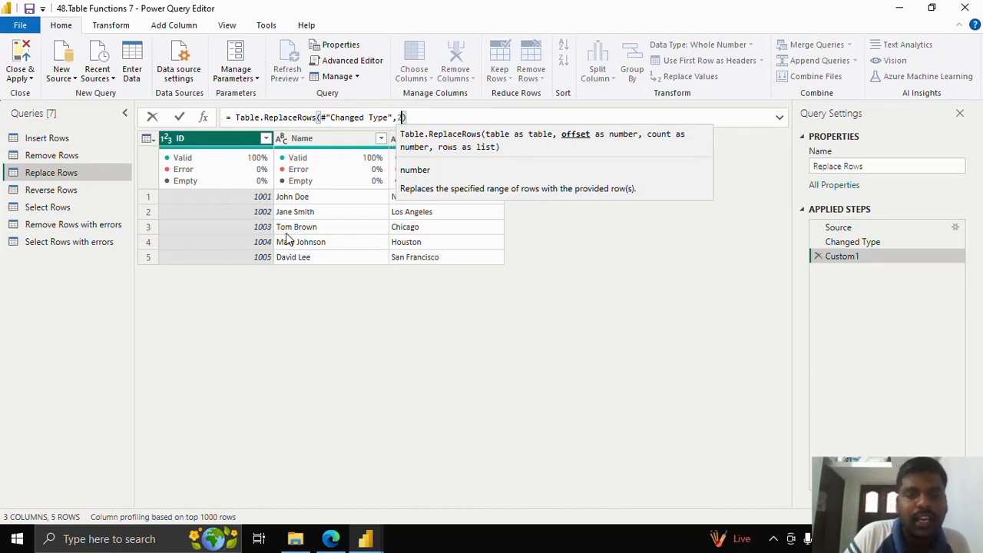
text(,)
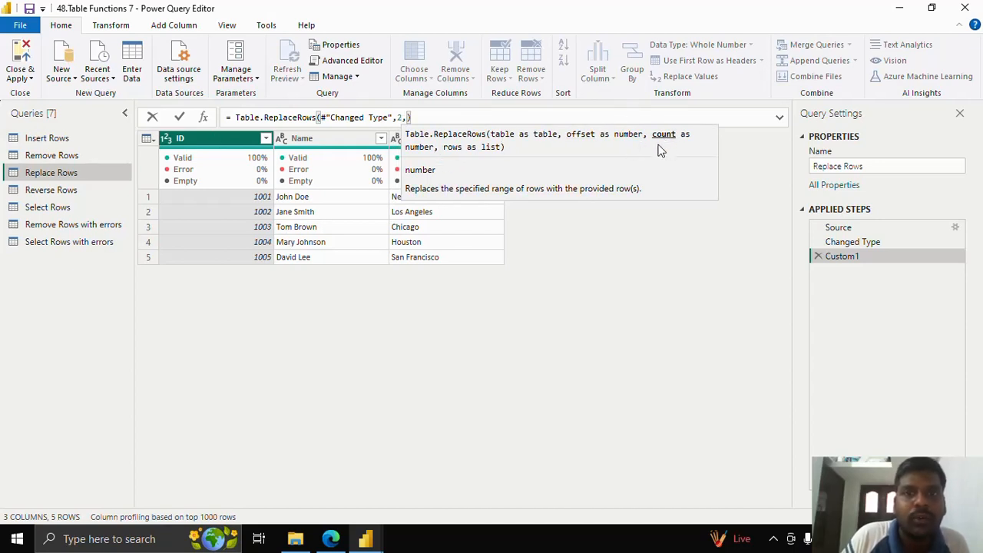
text(1)
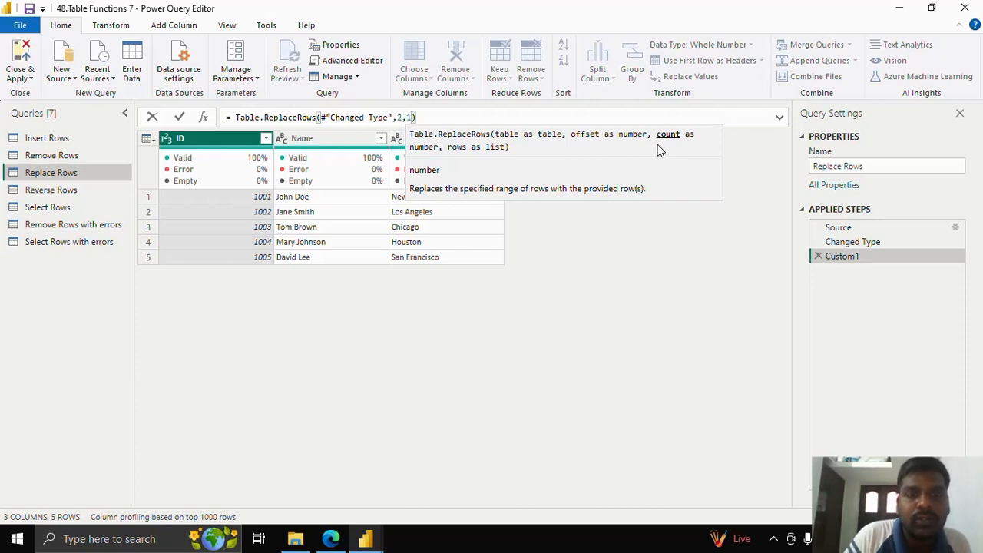
text(,)
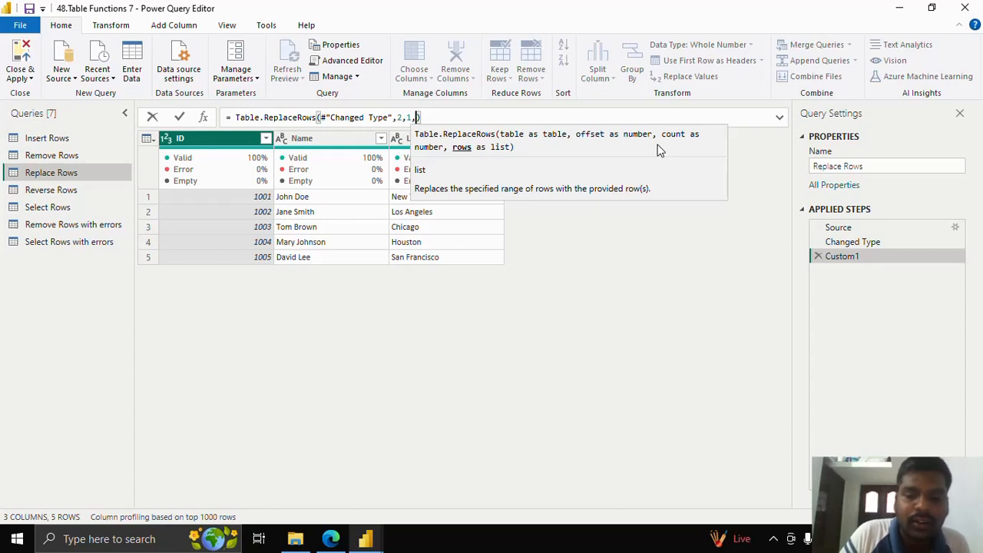
Add an empty list as the rows argument of Table.ReplaceRows, split across separate lines in the expanded formula bar
text({)
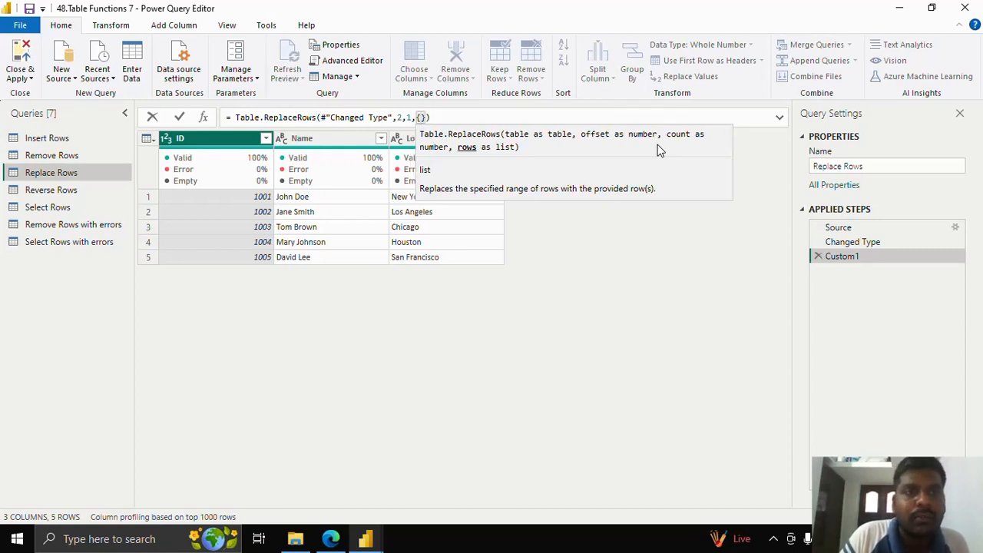
key(shift+Return)
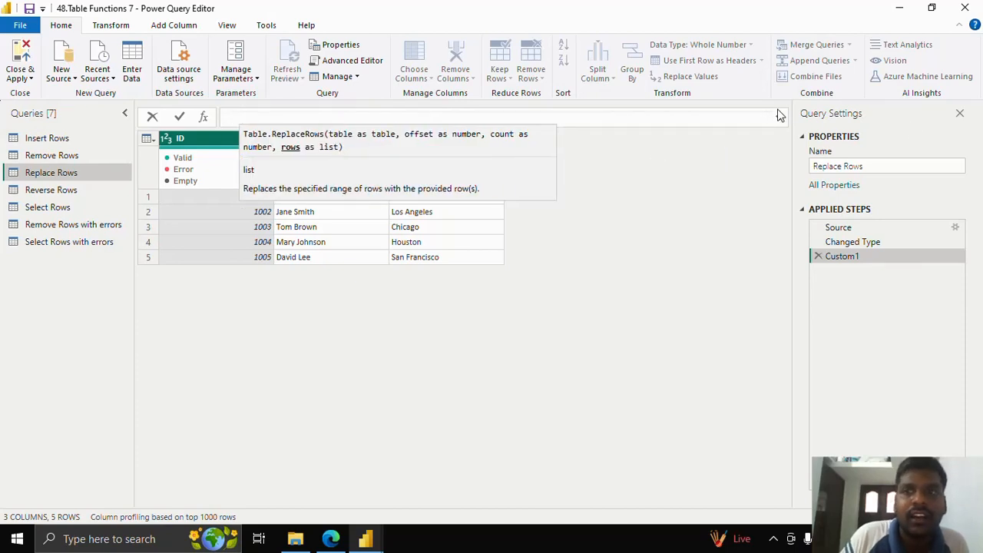
click(779, 123)
click(779, 123)
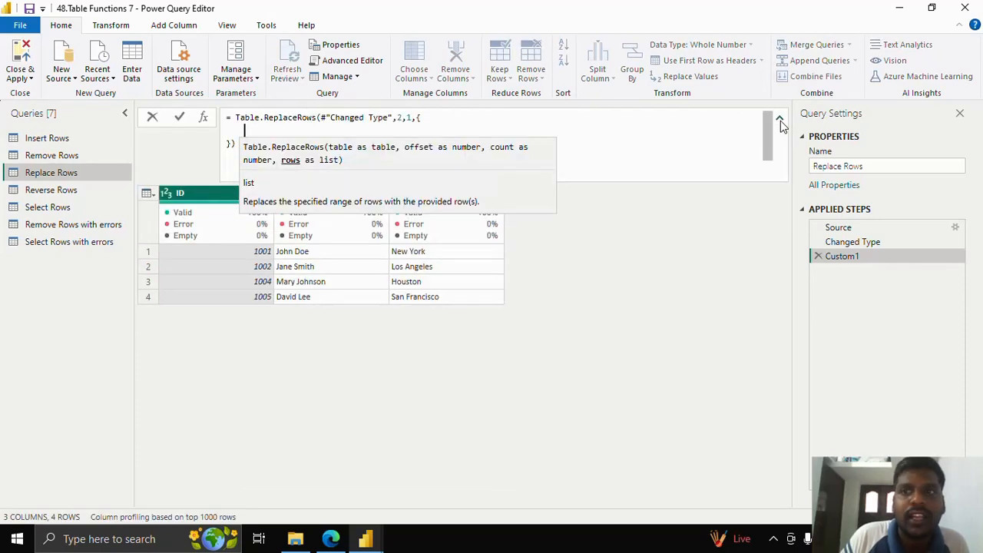
click(254, 134)
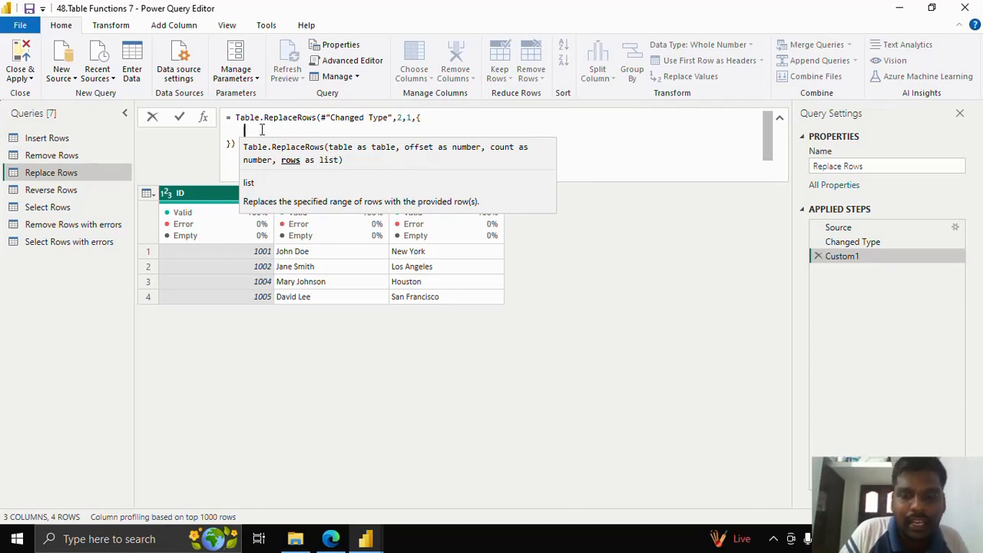
Start a record inside the rows list with ID = 1003 and the replacement person's full name as Name
text({ ID = )
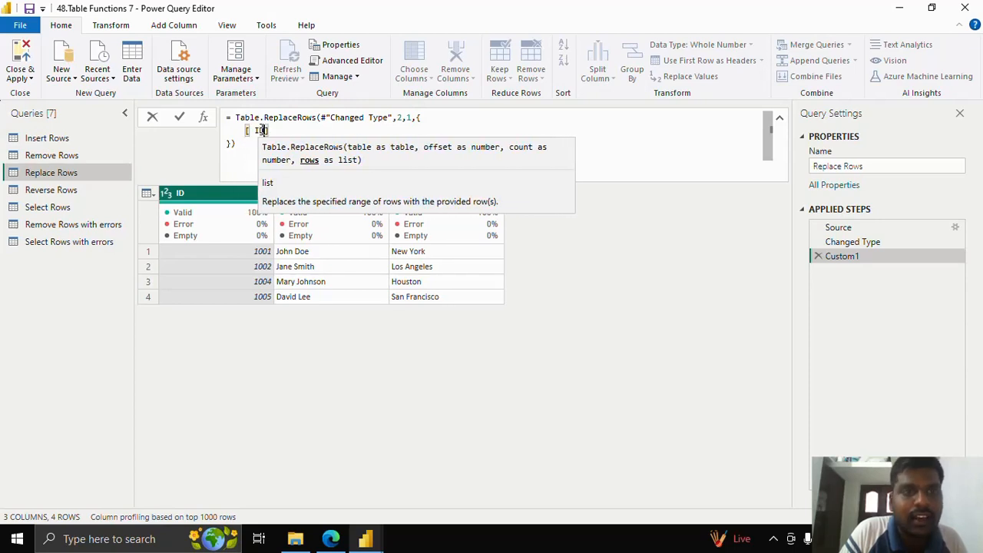
text(1003)
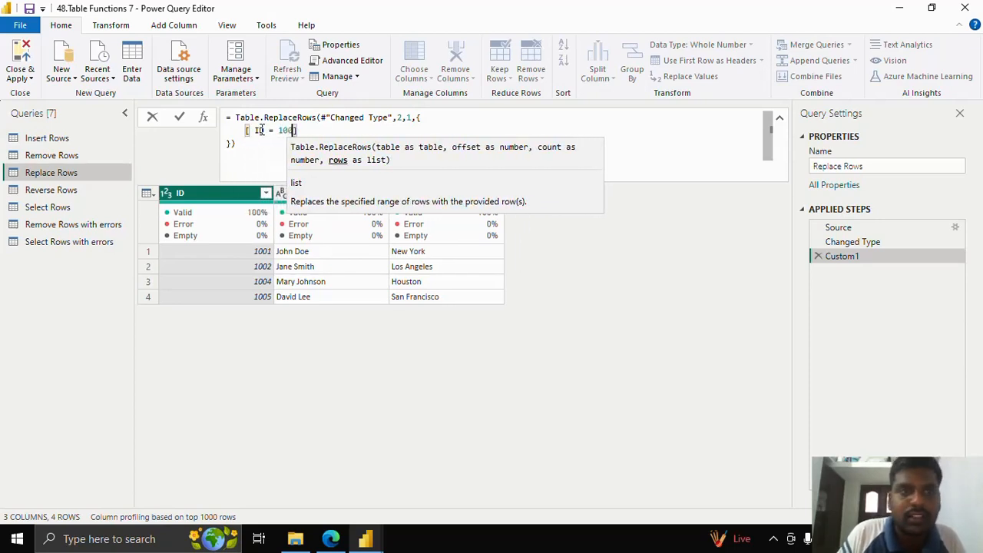
text( , )
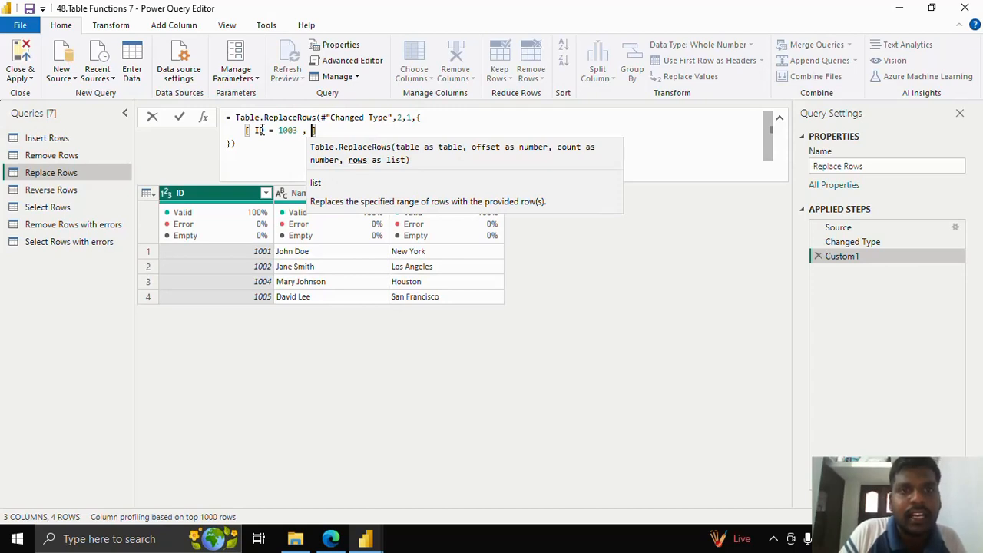
text(Name)
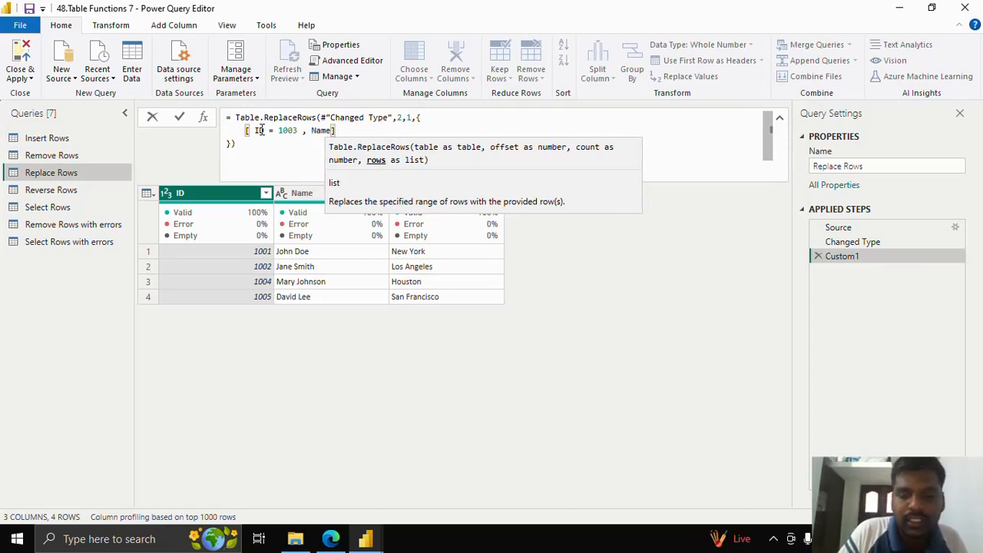
text( = ")
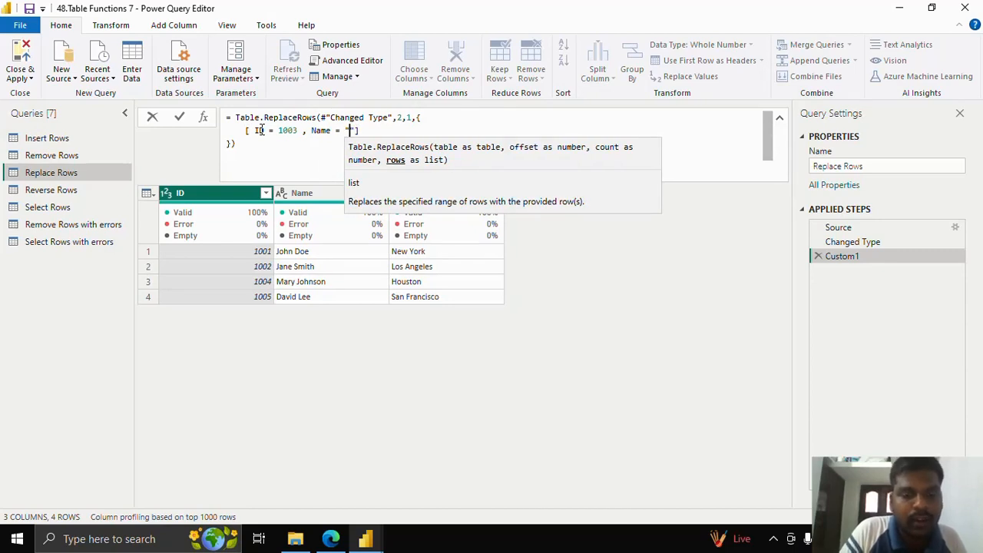
text(B)
text(R)
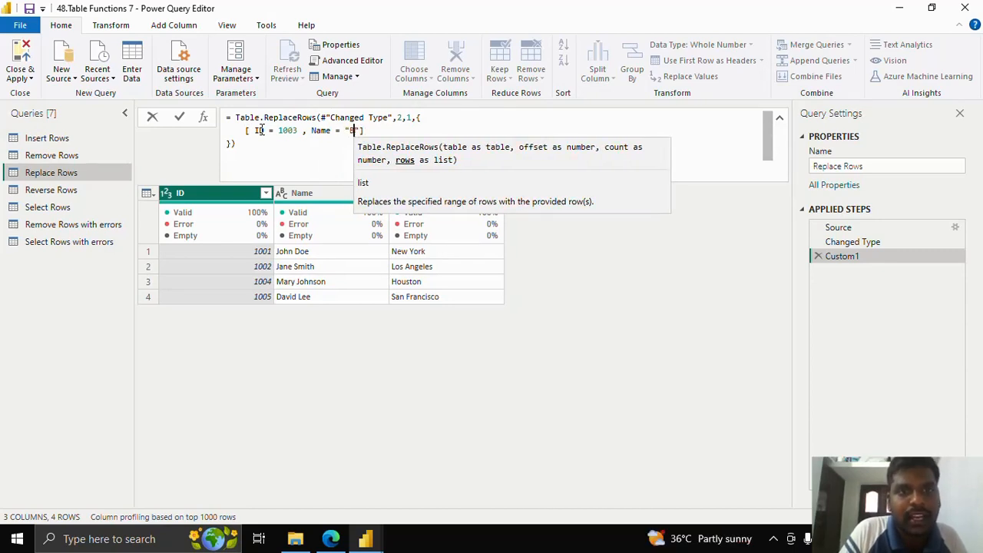
text(randon L)
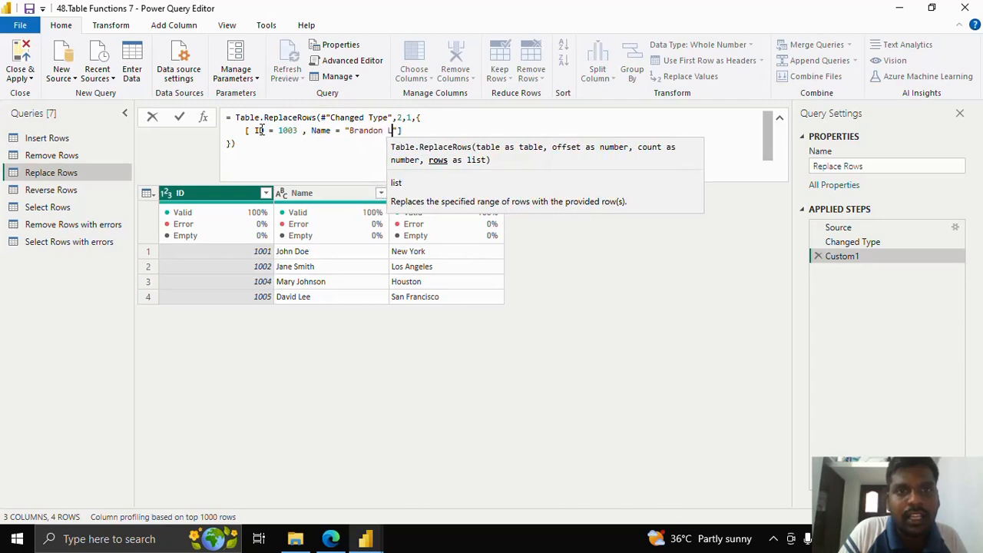
text(ee", )
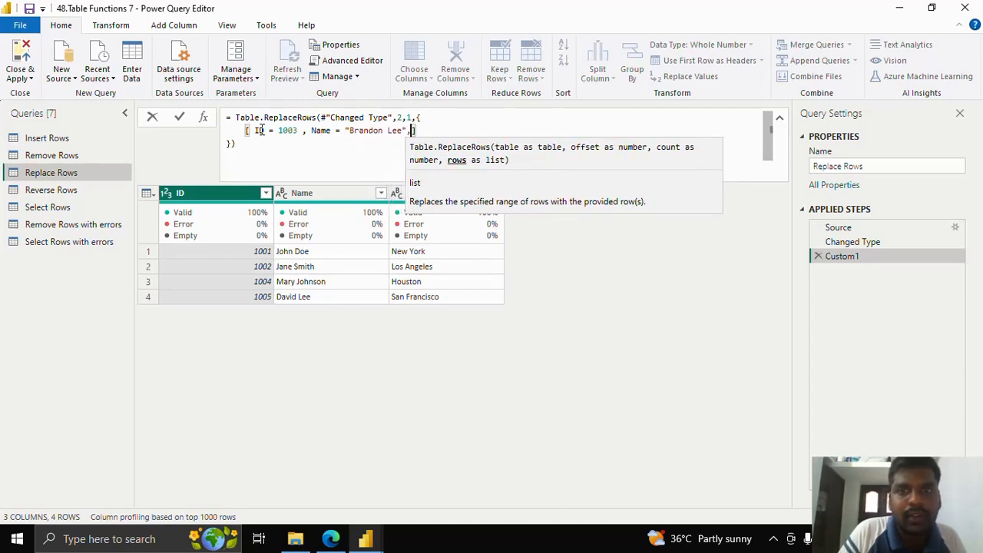
Complete the record with Location = "New Jersey" and apply the Table.ReplaceRows formula
text("Location)
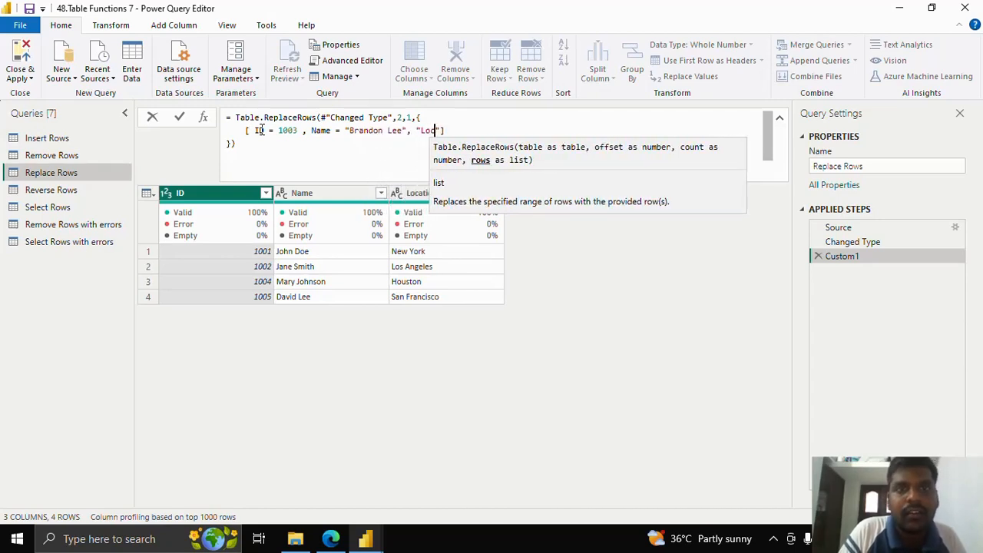
key(BackSpace)
key(BackSpace)
key(BackSpace)
key(BackSpace)
key(BackSpace)
key(BackSpace)
key(BackSpace)
key(BackSpace)
key(BackSpace)
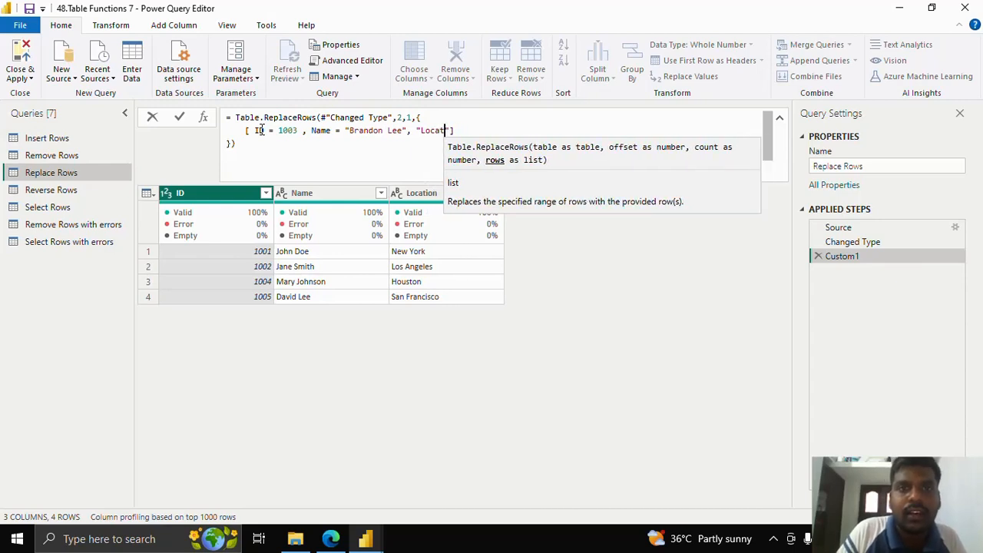
text(Loa)
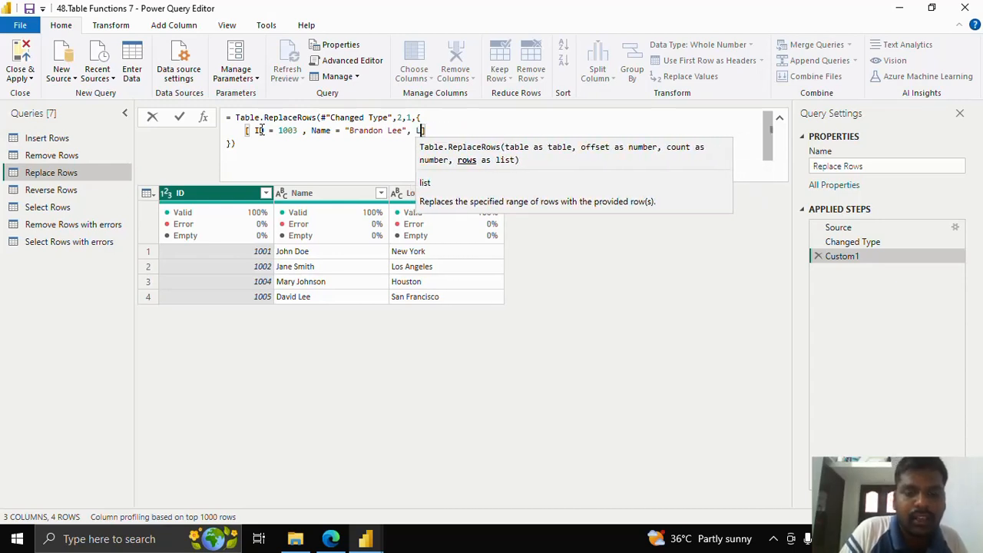
text(cation )
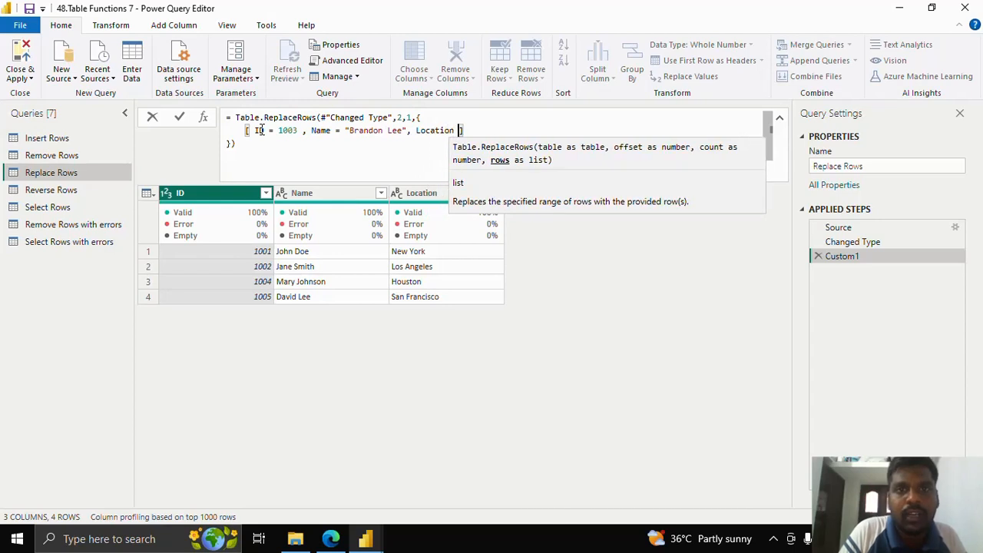
text(= "New )
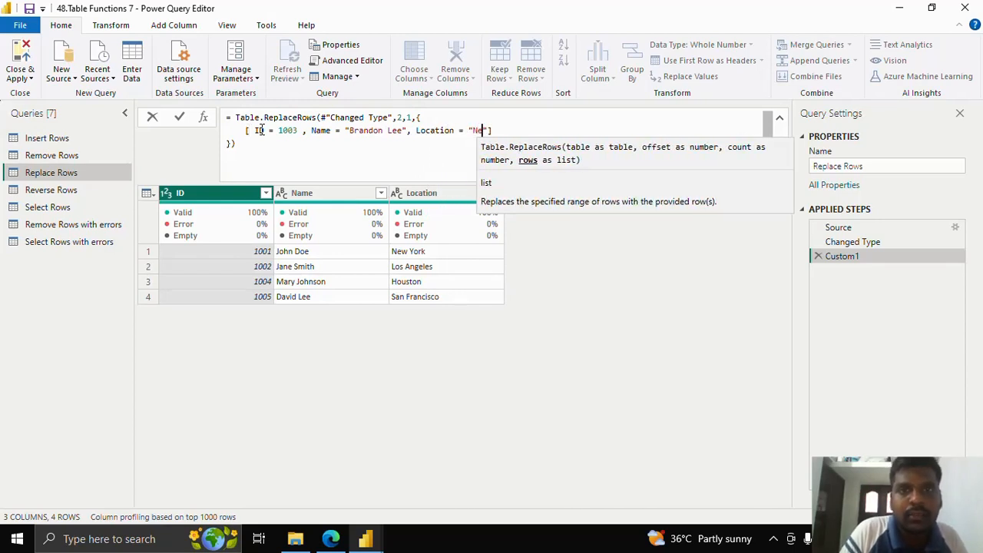
text(Jersey)
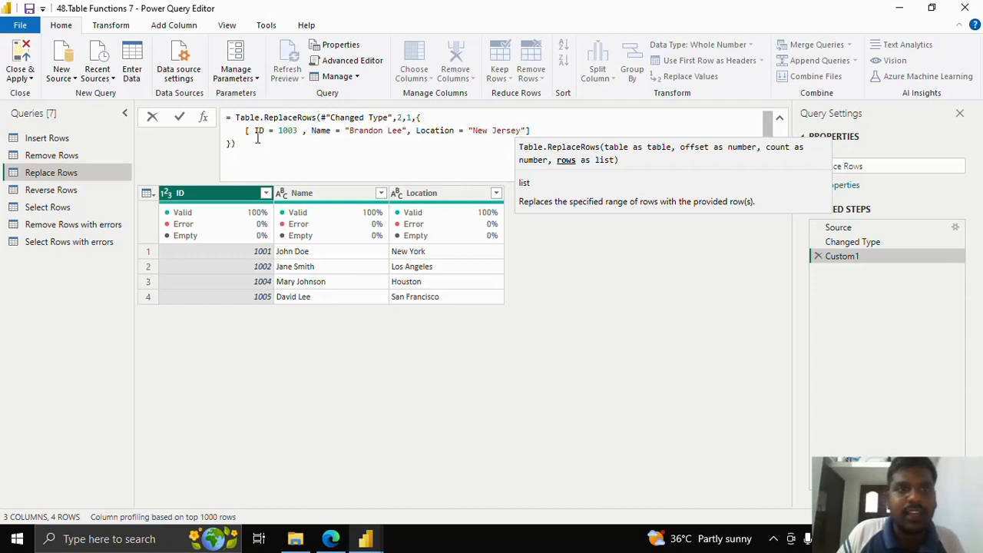
drag(246, 131, 531, 130)
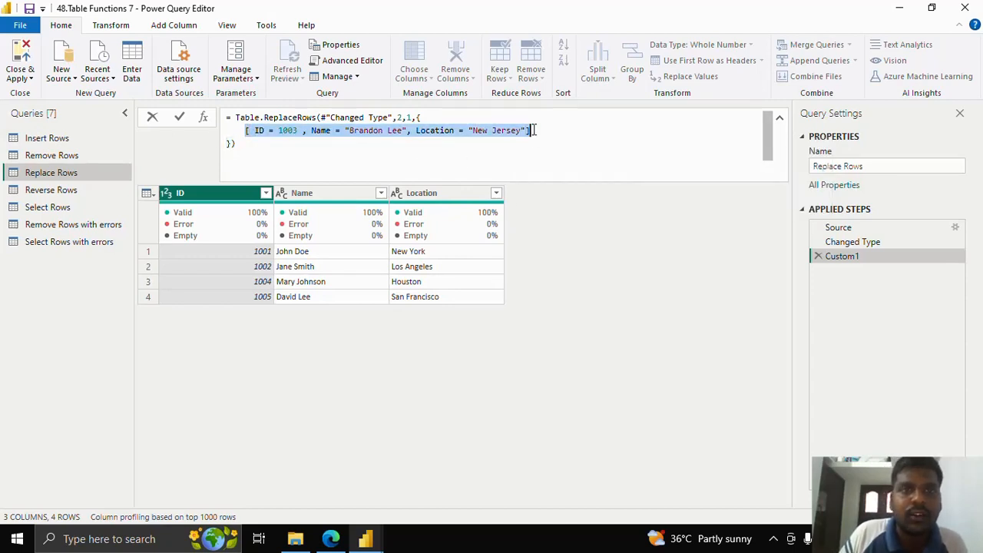
click(182, 118)
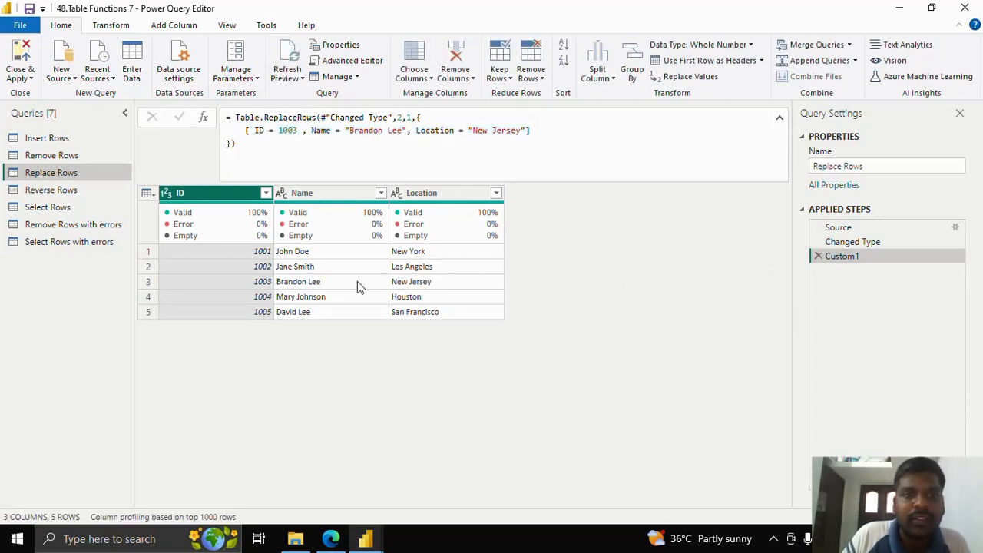
Compare the third row in the Changed Type step with the custom step's result and its replacement record
click(905, 238)
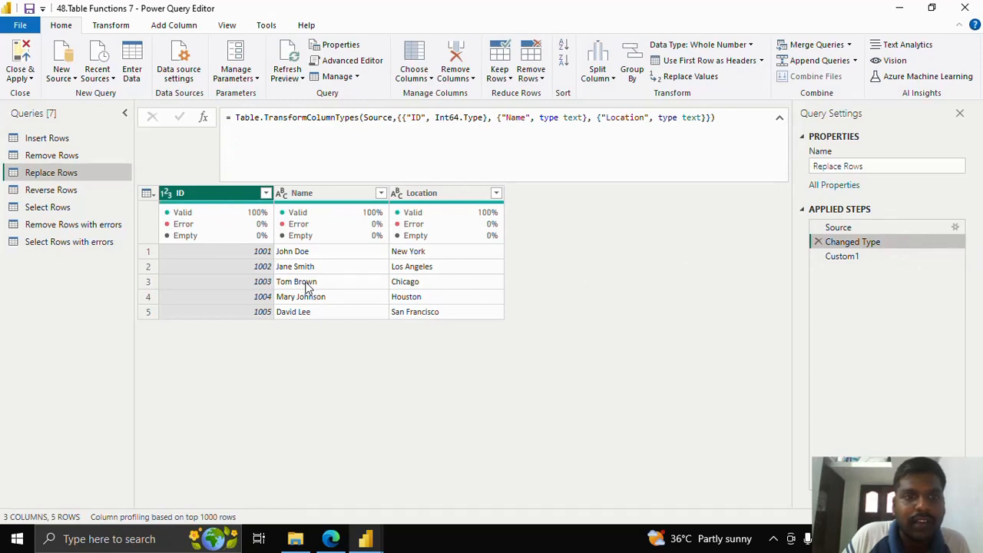
click(845, 255)
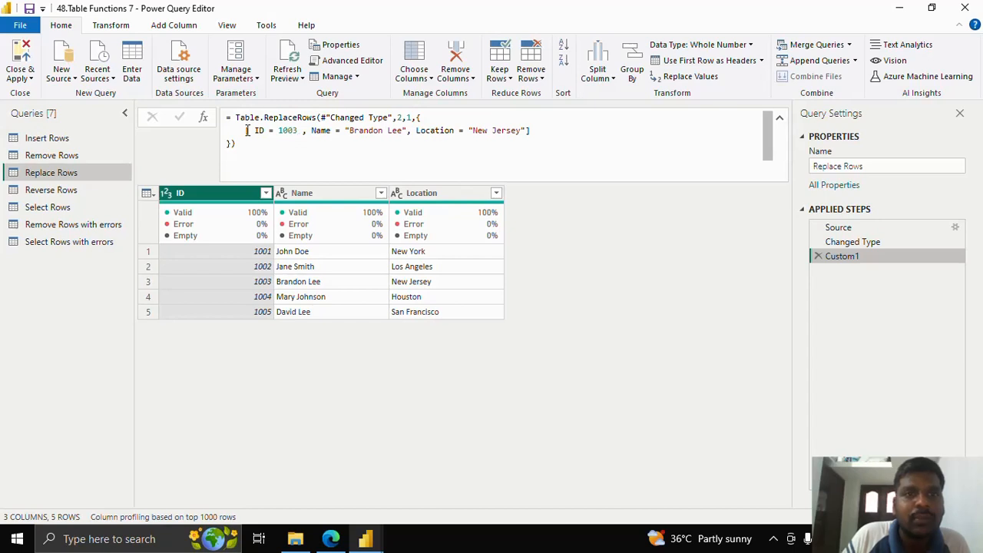
drag(247, 131, 529, 137)
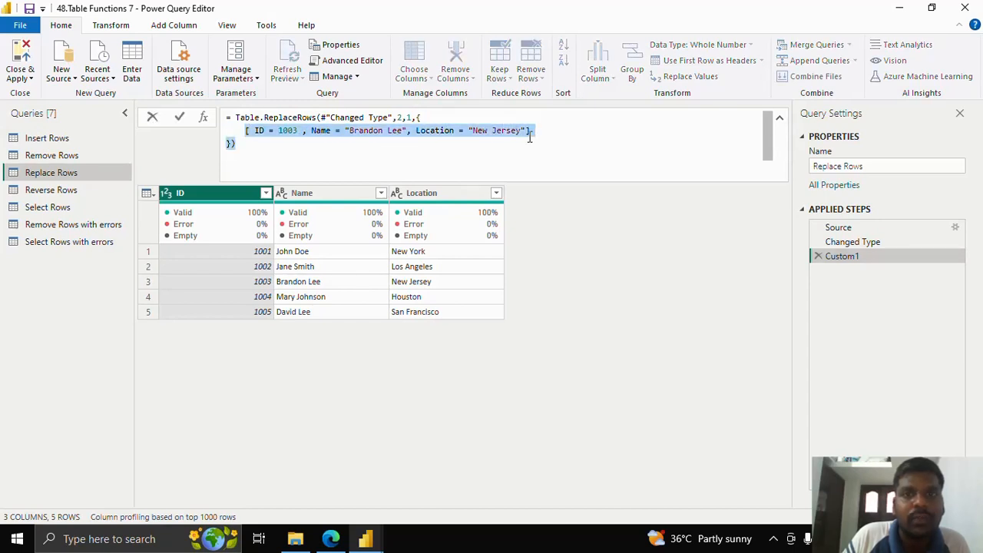
click(543, 132)
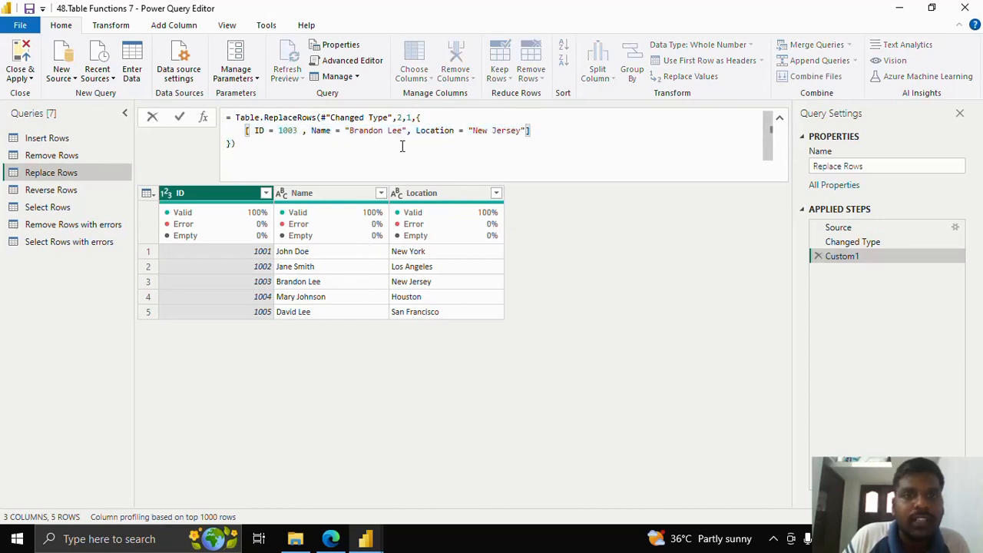
Set the Table.ReplaceRows count to 2 and add a comma after the existing record
click(411, 116)
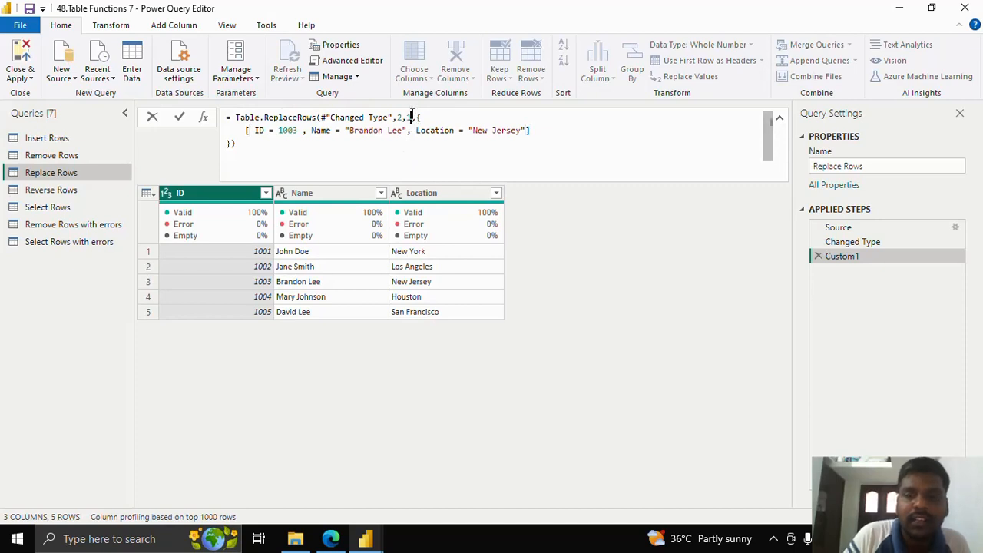
key(BackSpace)
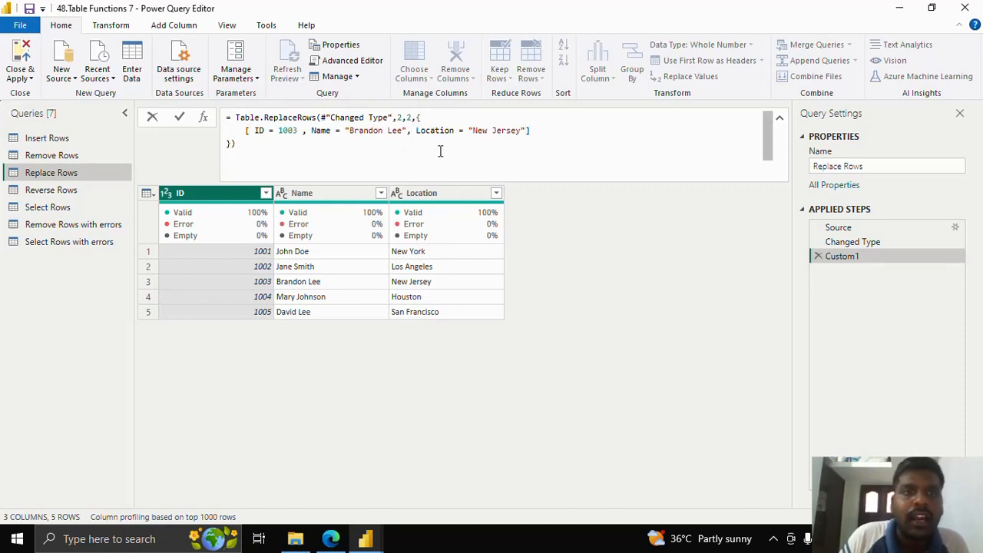
click(536, 131)
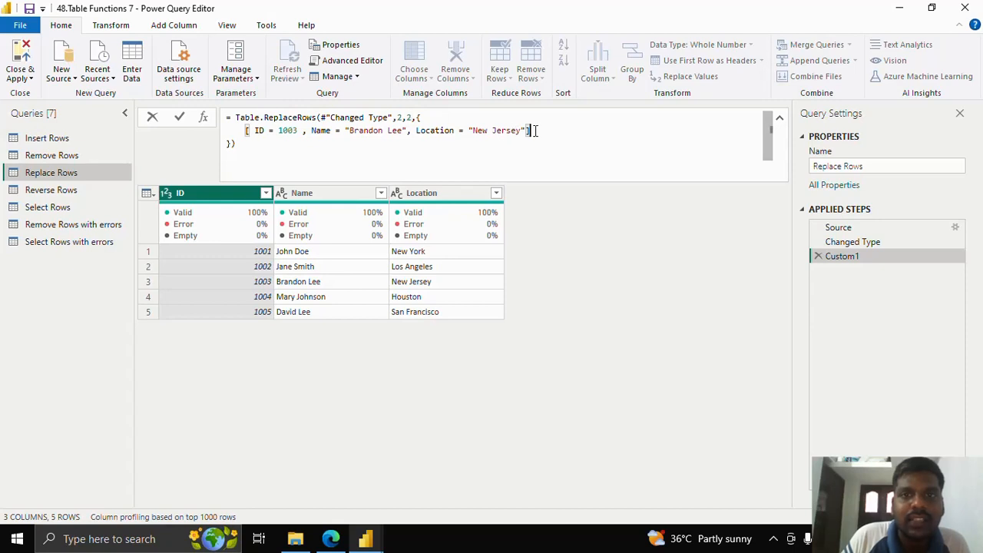
text(,)
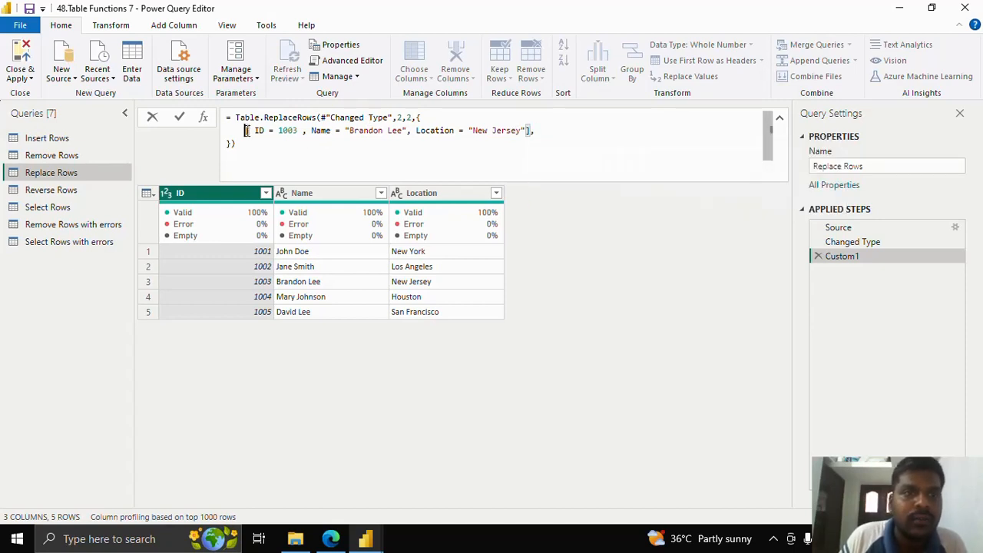
Duplicate the ID 1003 record onto a new line below it in the rows list
drag(247, 131, 529, 136)
key(ctrl+c)
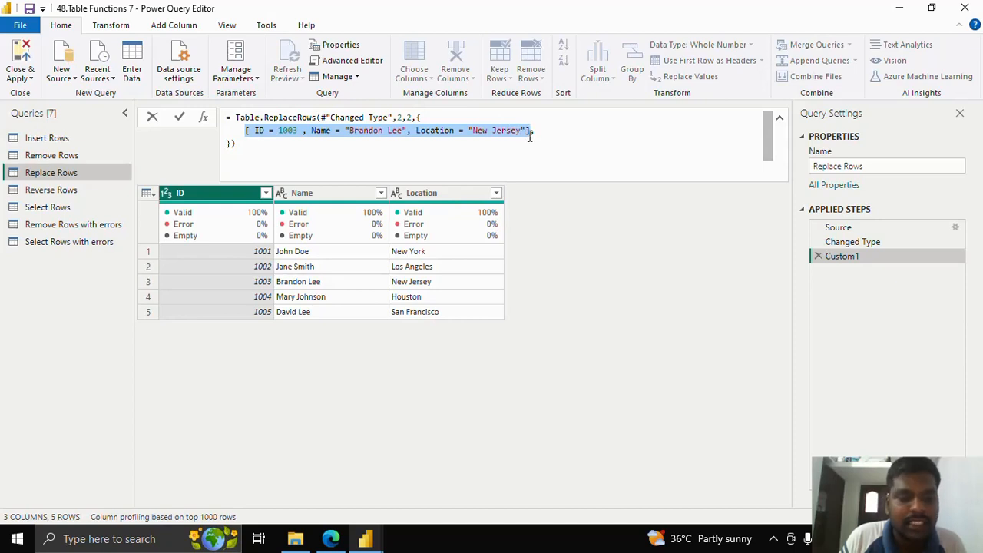
click(546, 137)
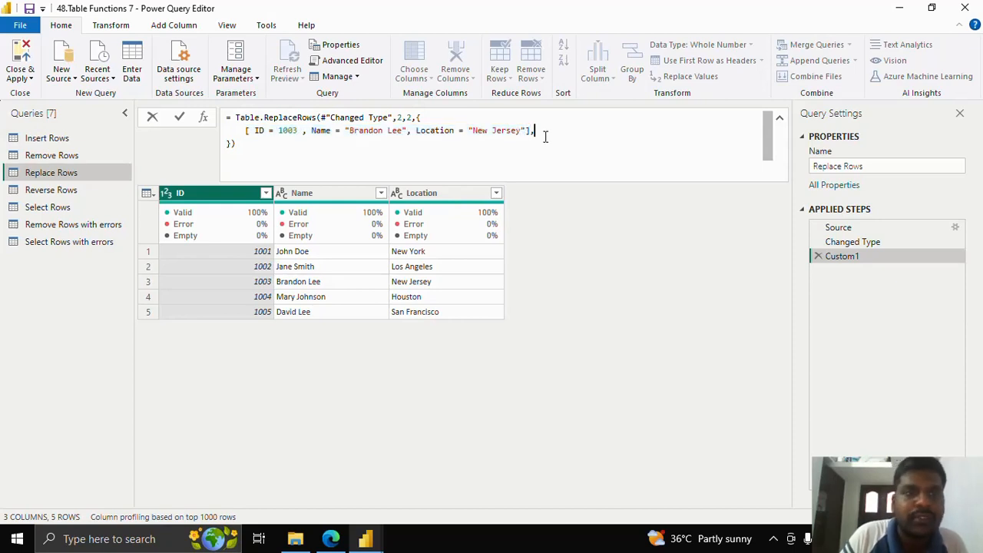
text(,)
key(Return)
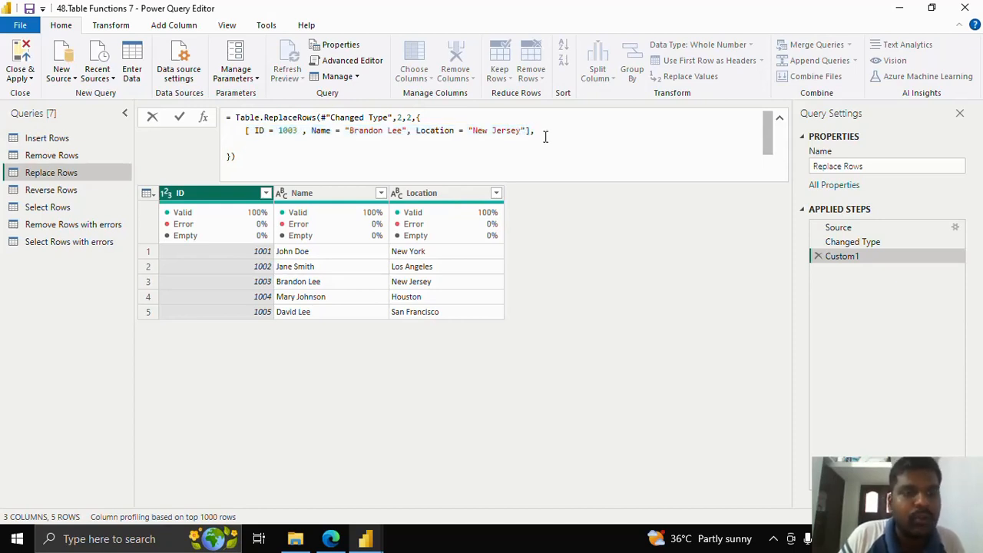
key(Return)
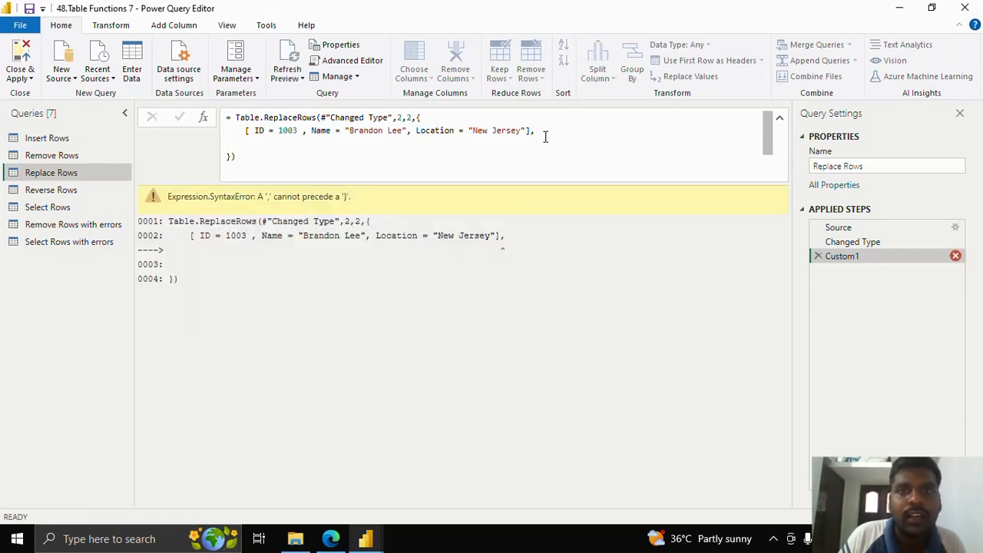
click(546, 137)
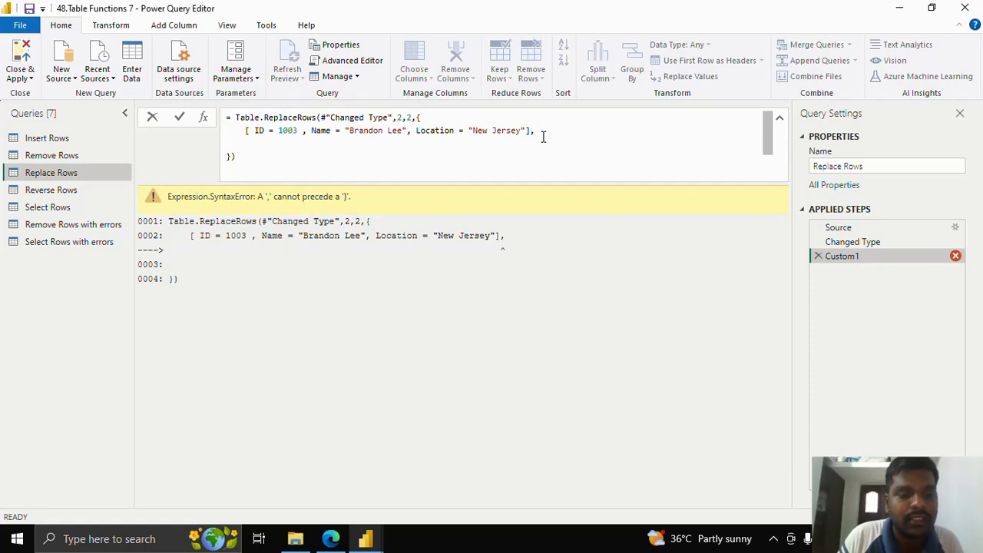
key(ctrl+v)
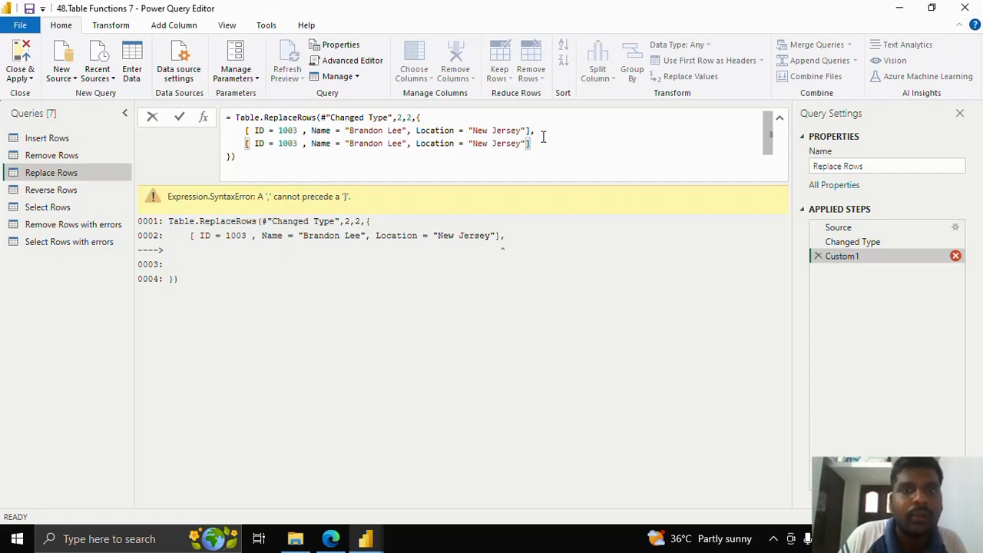
Set the ID in the second record to 1004
click(296, 143)
key(BackSpace)
text(4)
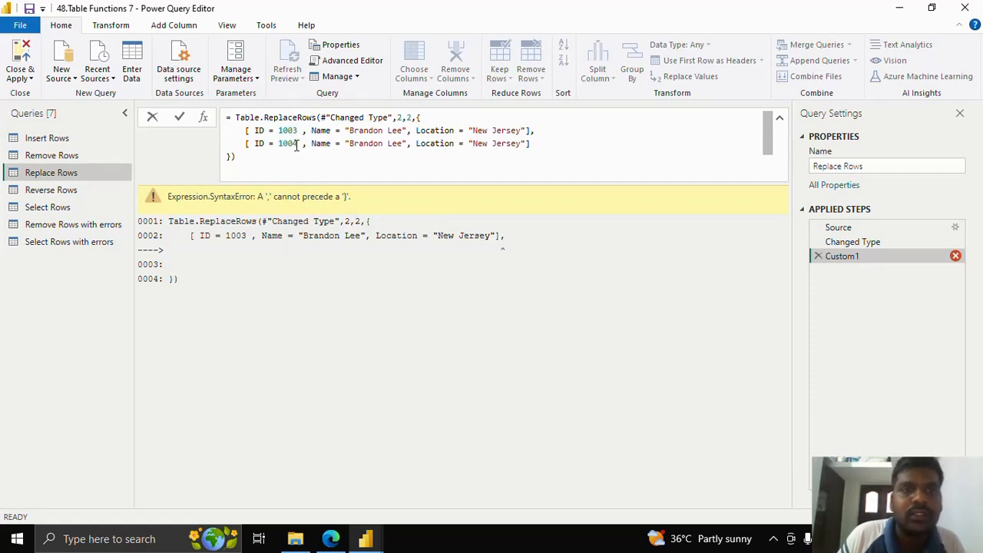
Replace the name in the ID 1004 record, set its Location to "Los Angeles", and apply the Table.ReplaceRows formula
drag(349, 146, 403, 145)
text(David)
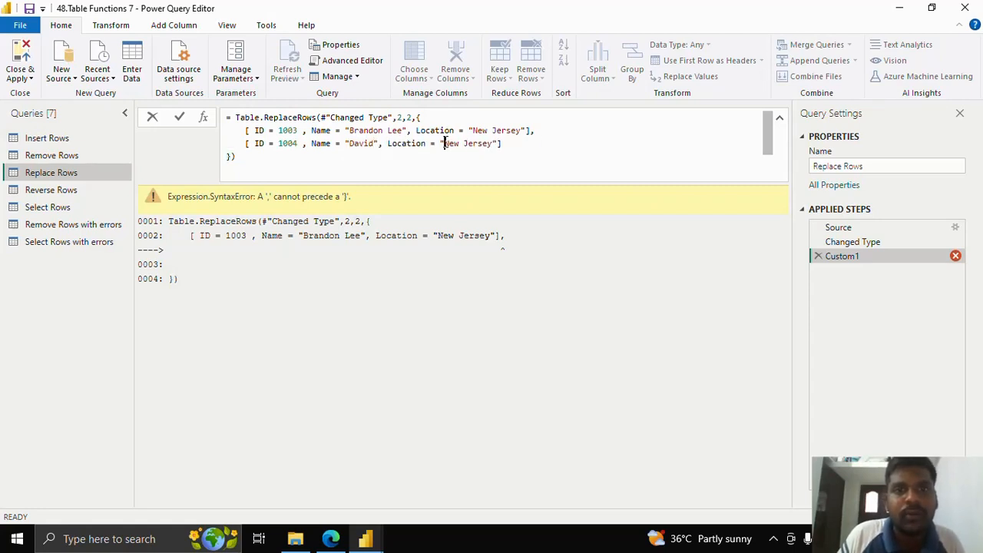
drag(443, 143, 493, 147)
key(BackSpace)
text(Los A)
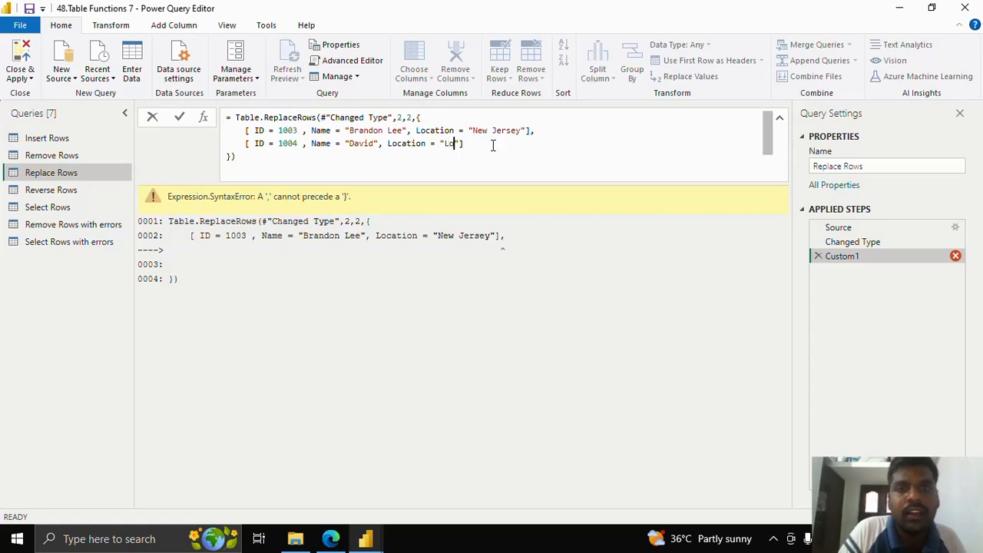
text(n)
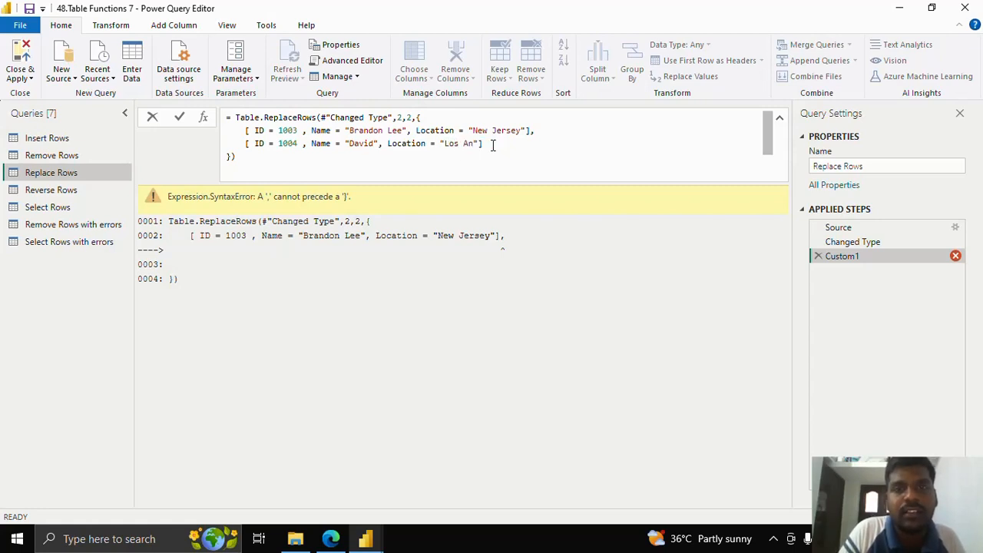
text(geles)
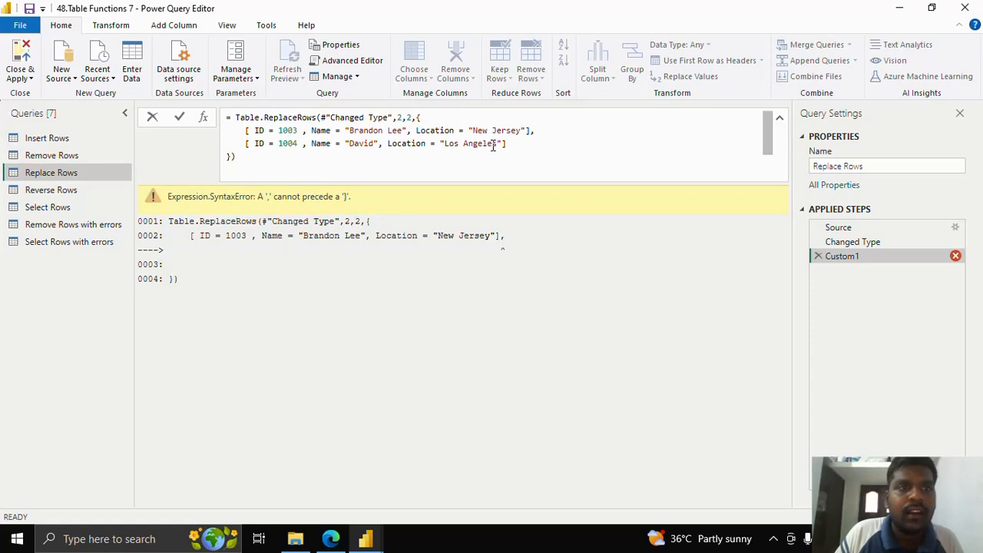
click(180, 118)
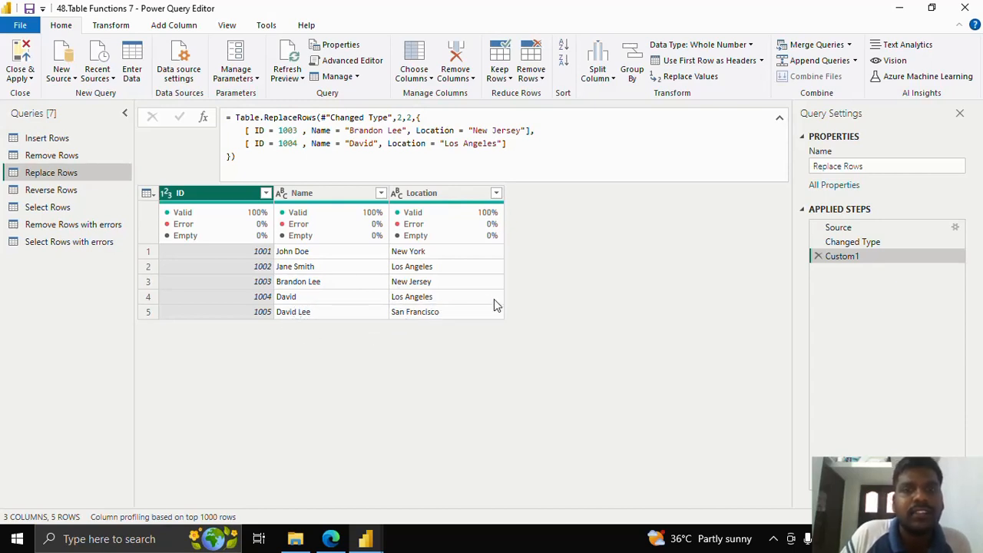
In the Reverse Rows query, add a custom step with the formula Table.ReverseRows(#"Changed Type")
click(93, 191)
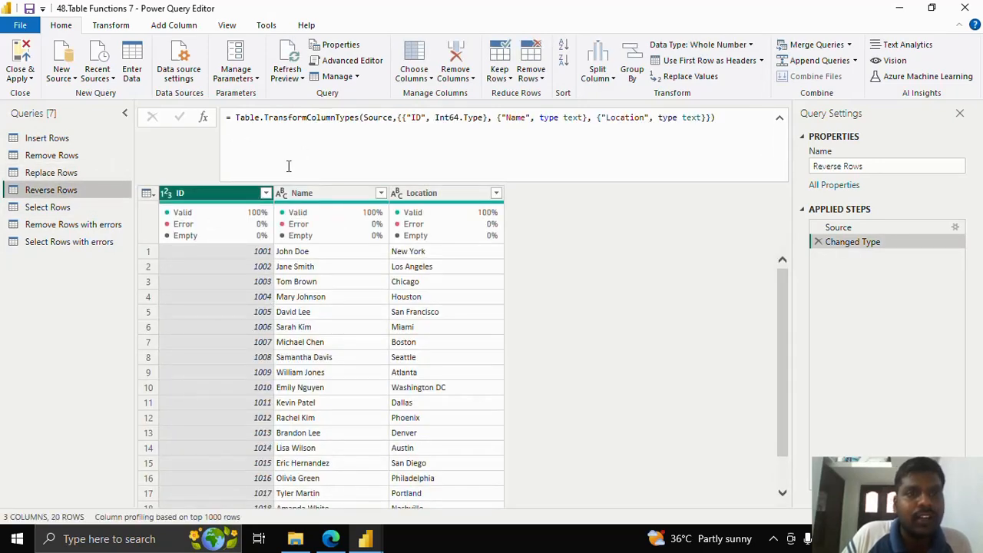
click(779, 117)
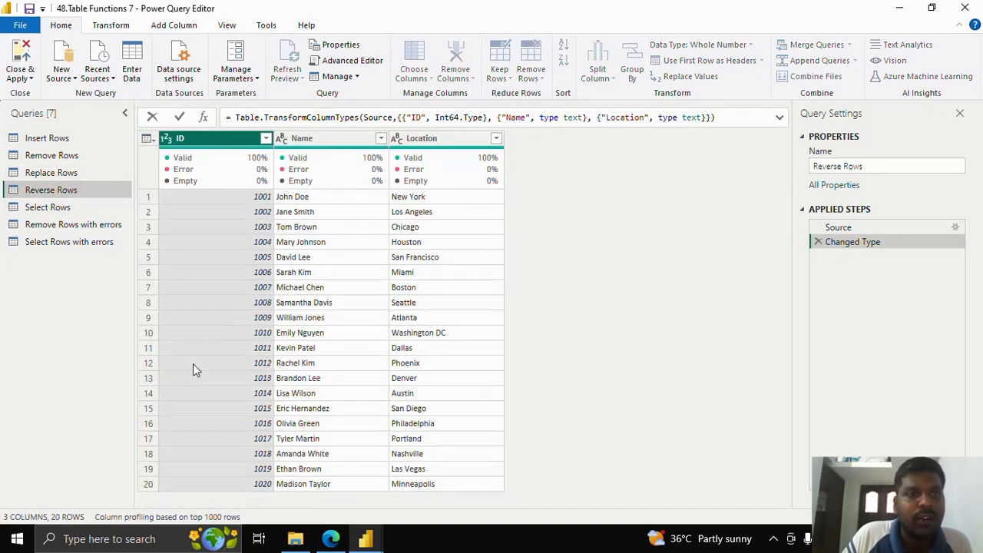
click(203, 117)
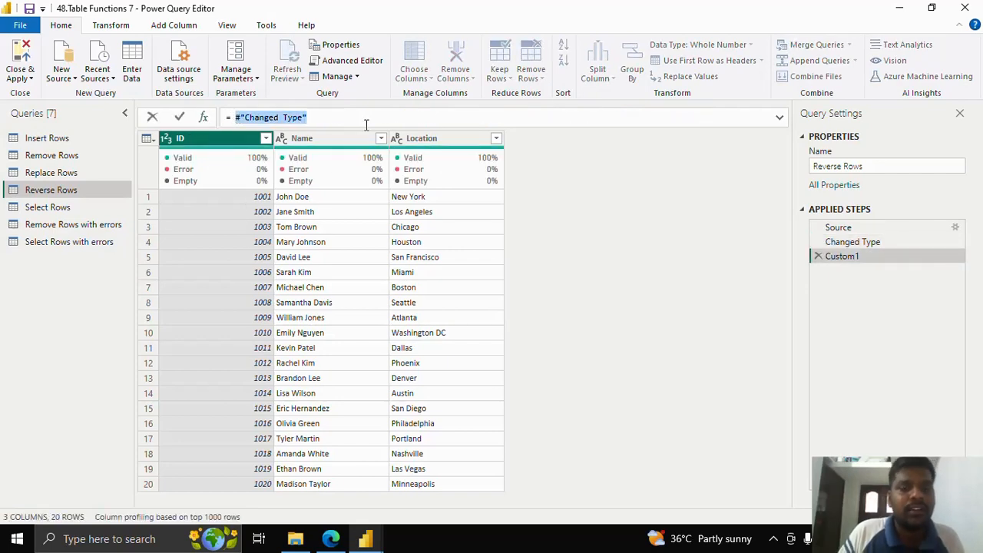
text(Table.)
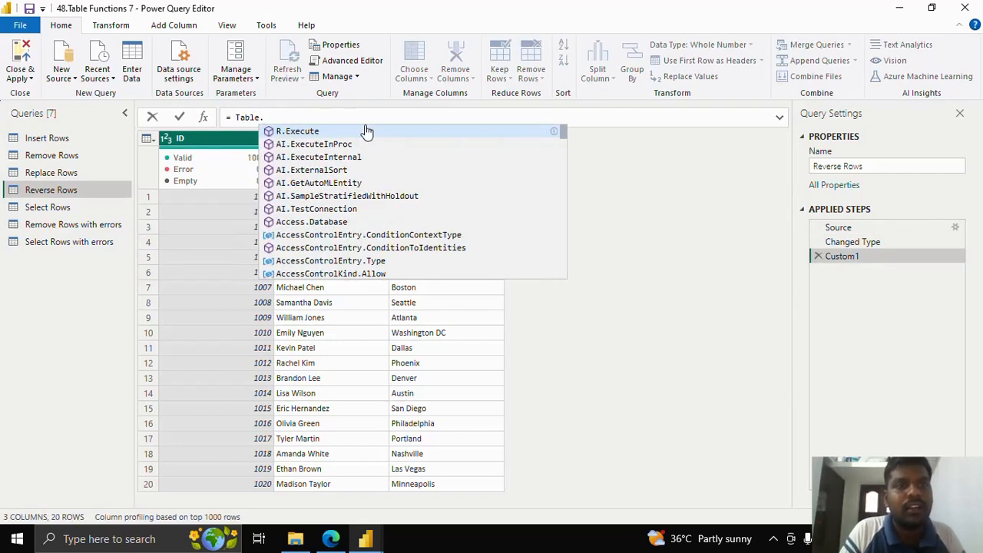
text(Rever)
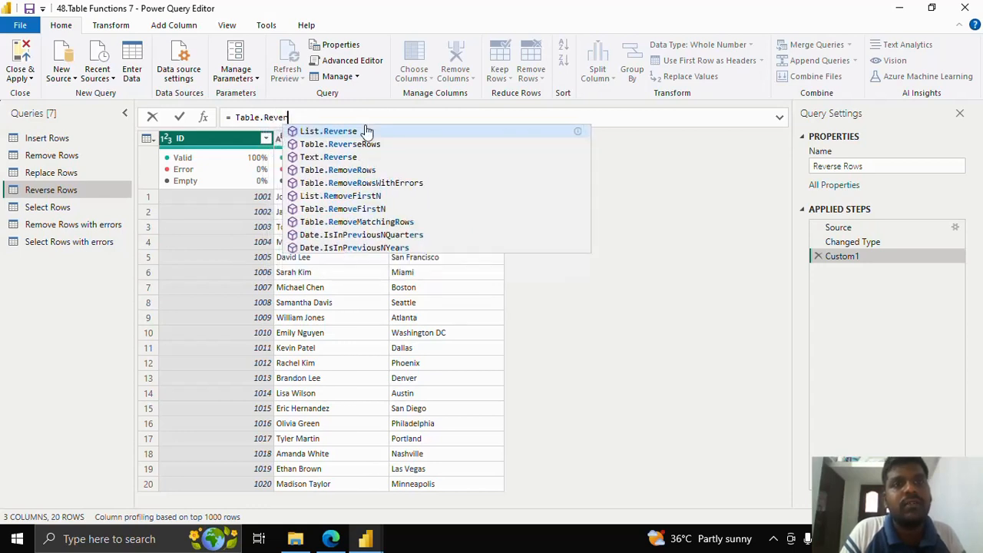
text(seRows)
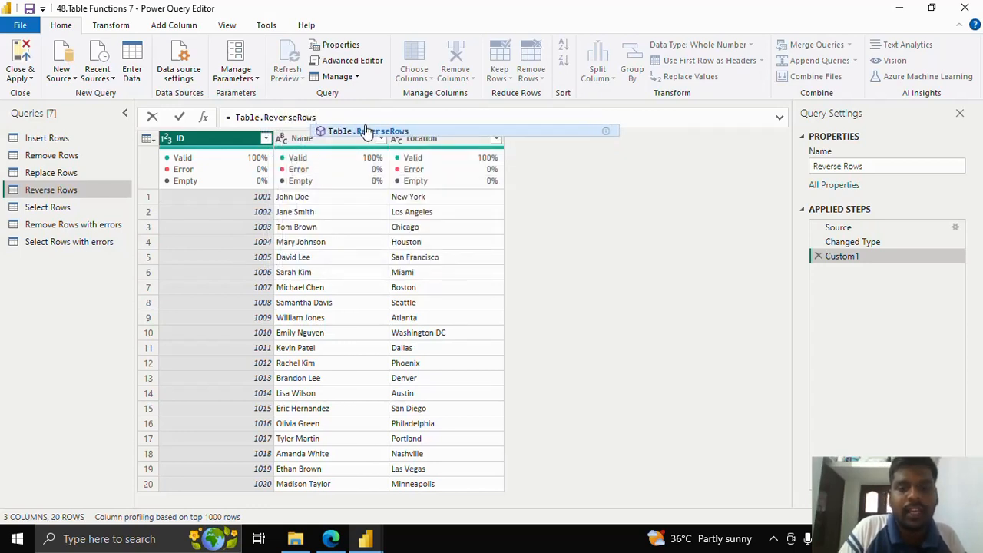
text((#)
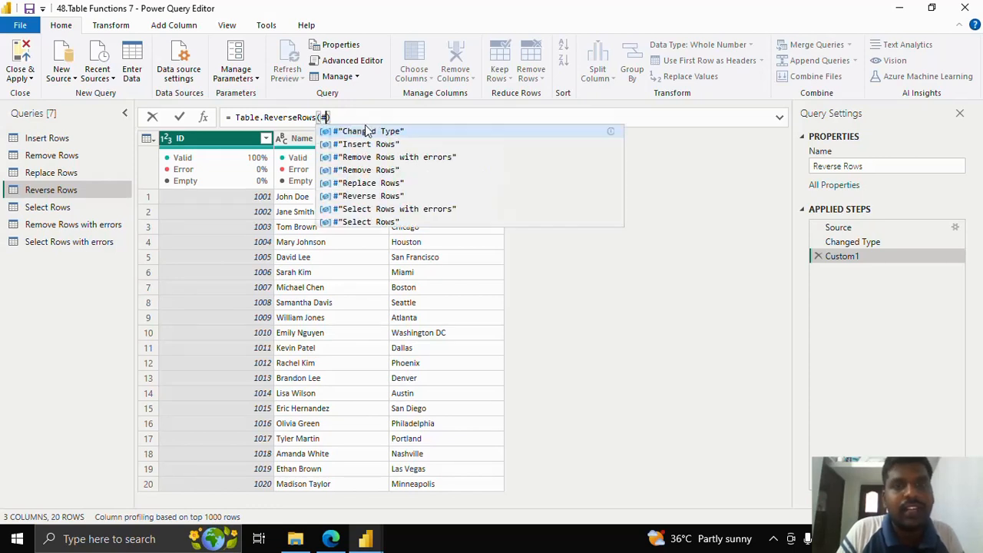
click(367, 131)
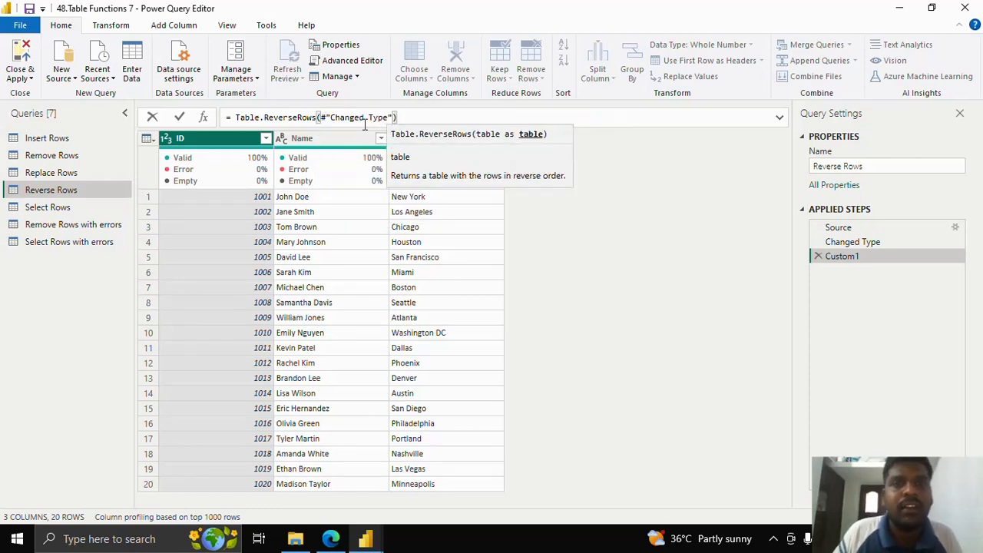
click(182, 117)
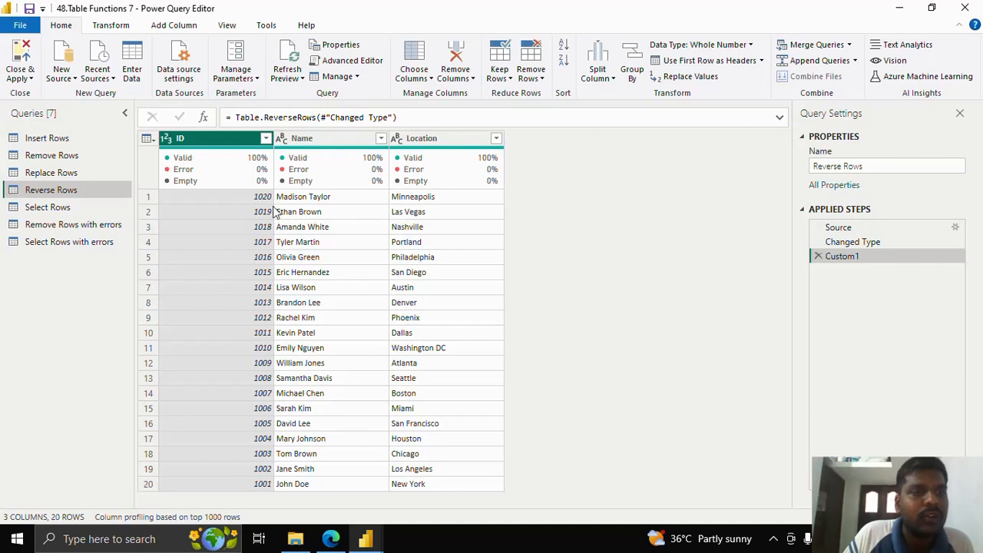
In the Select Rows query, add a custom step and begin its formula with Table.SelectRows on #"Changed Type"
click(109, 207)
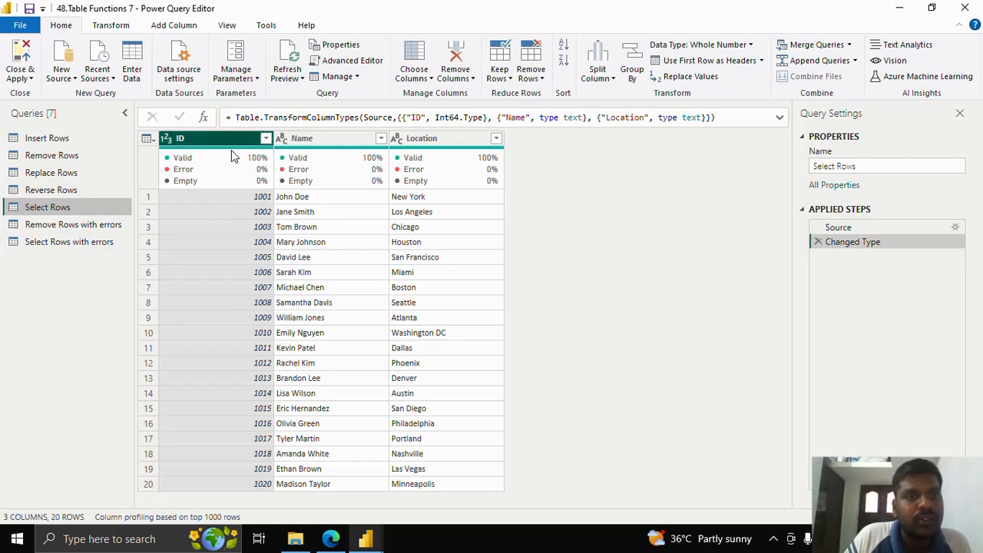
click(203, 117)
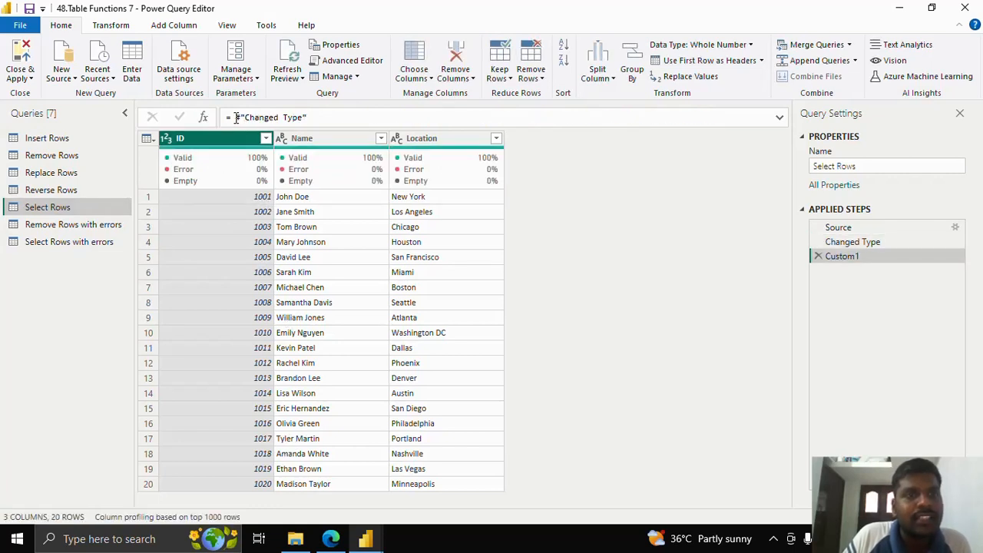
drag(237, 117, 340, 114)
text(T)
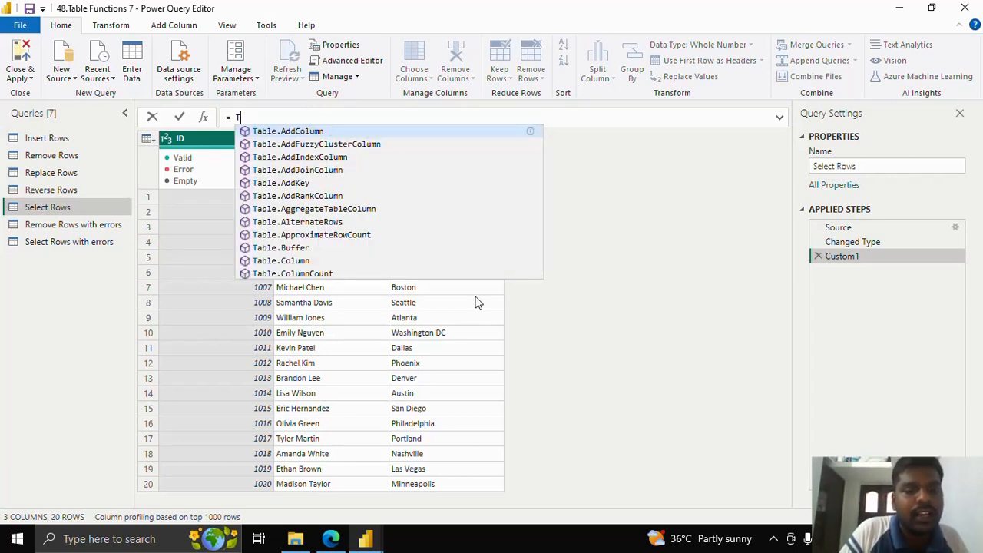
text(able.S)
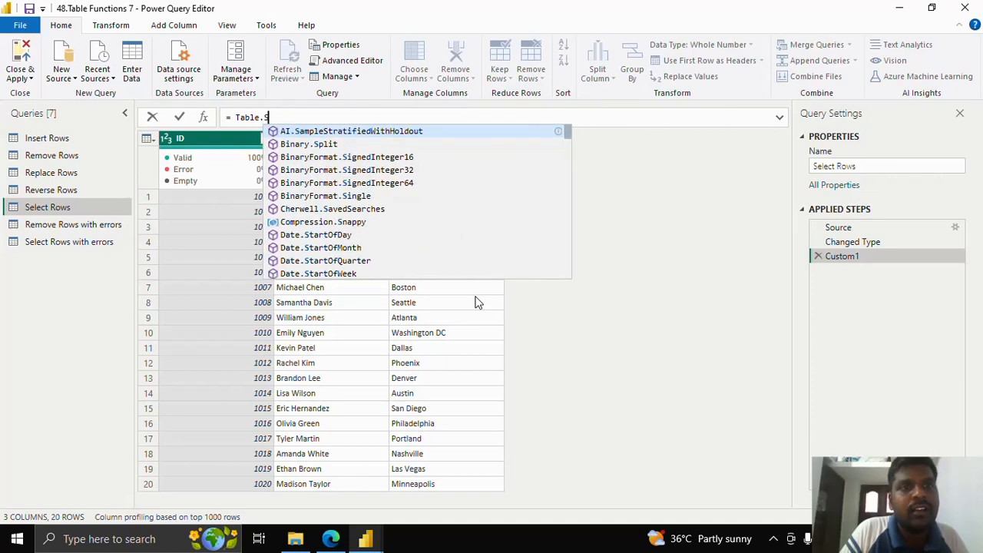
text(electRo)
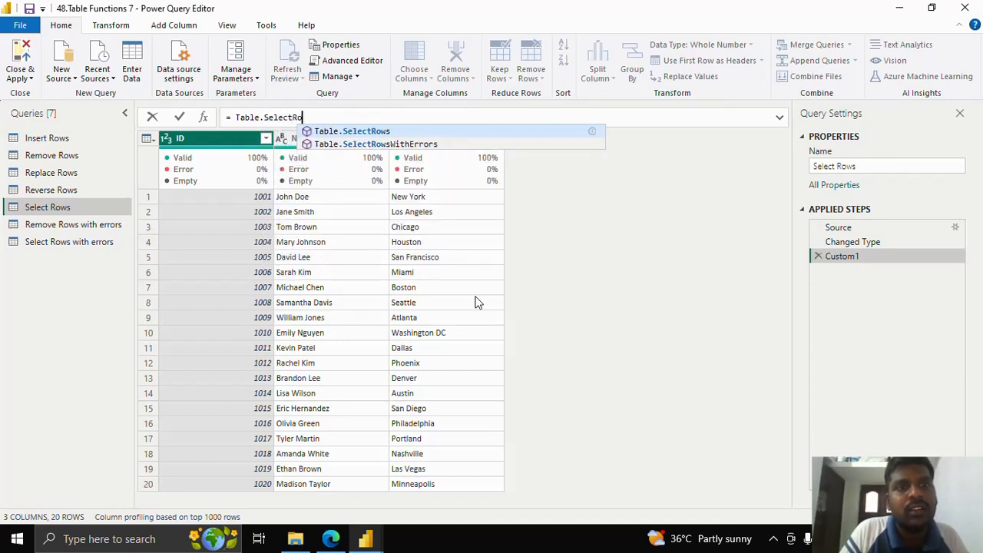
text(ws()
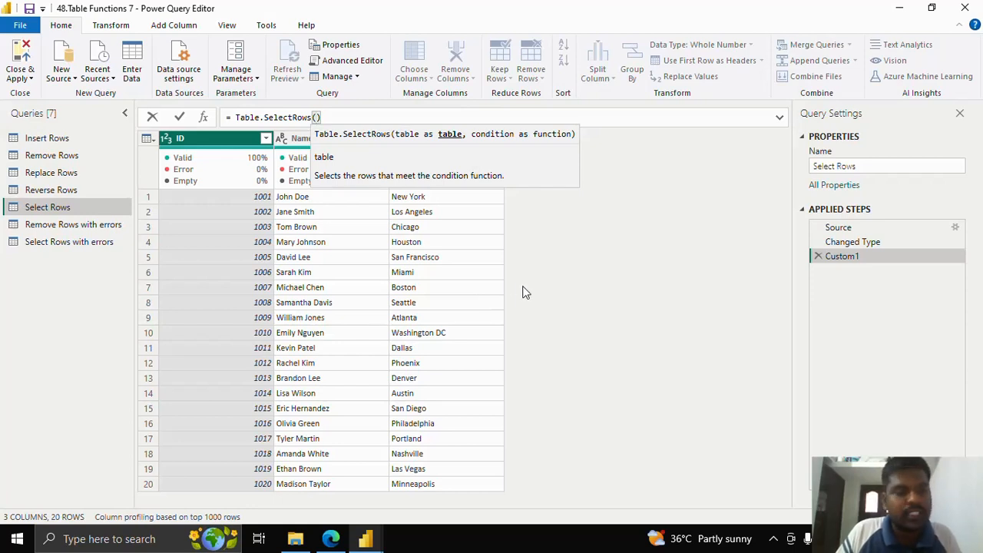
text(#"Changed Type")
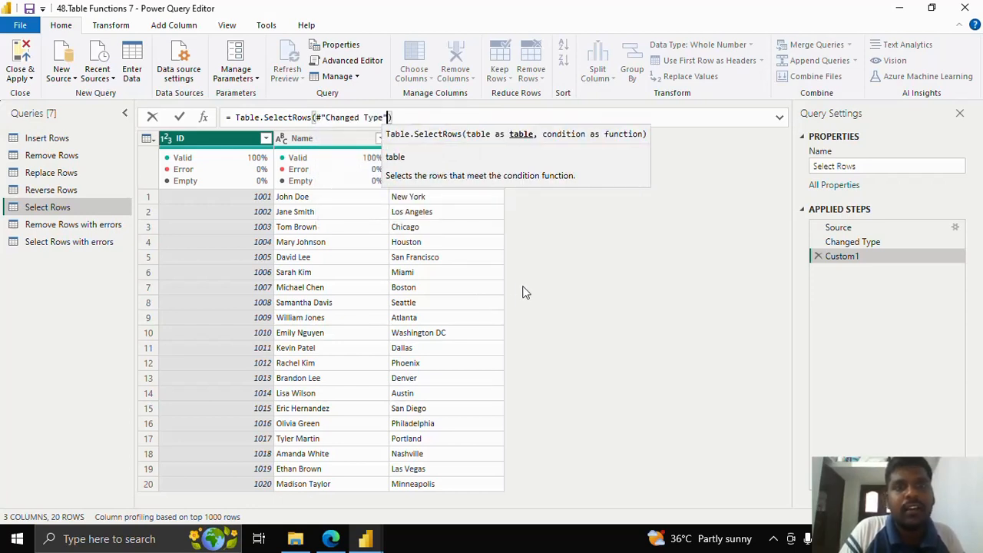
Complete the Table.SelectRows formula with the condition each [ID] > 1005 and apply it
text(,)
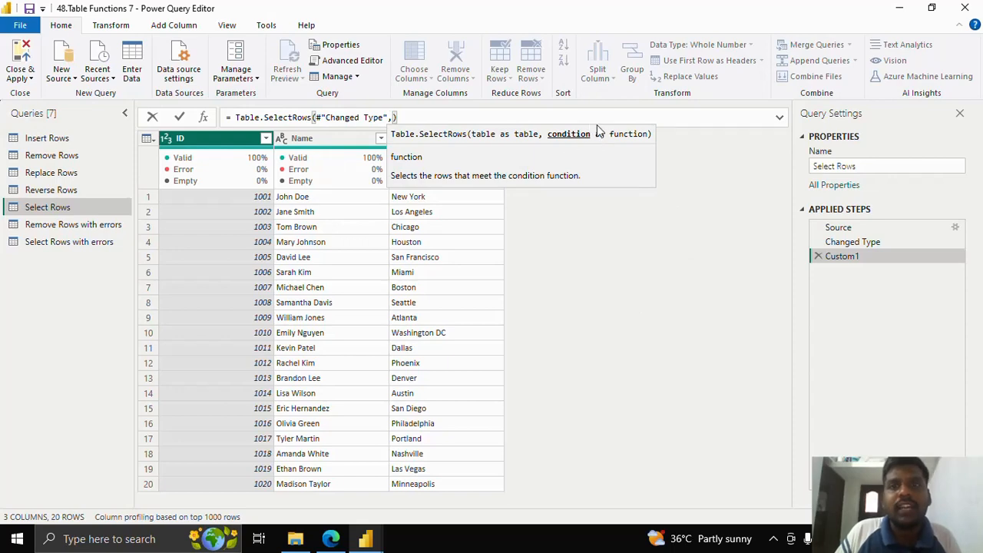
text( each )
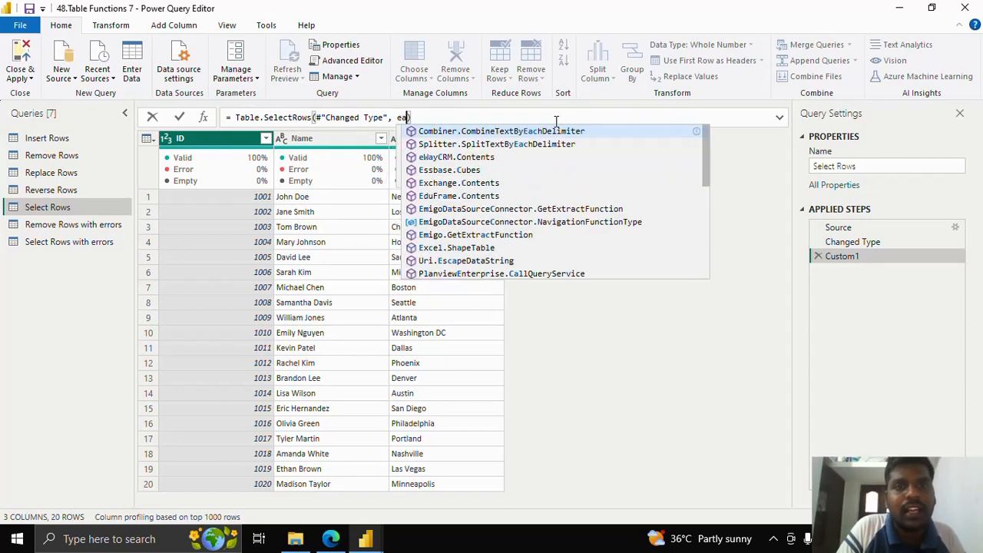
text([)
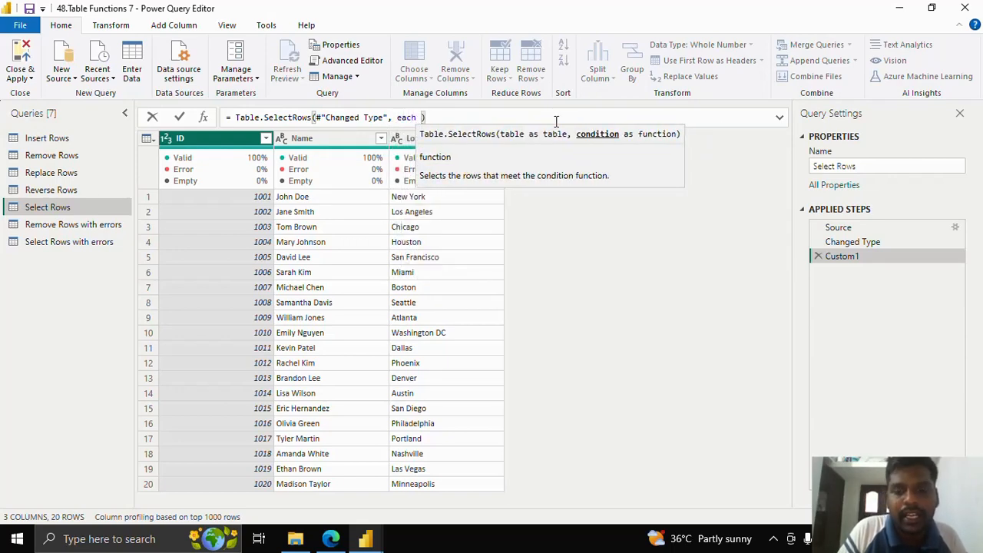
text(ID)
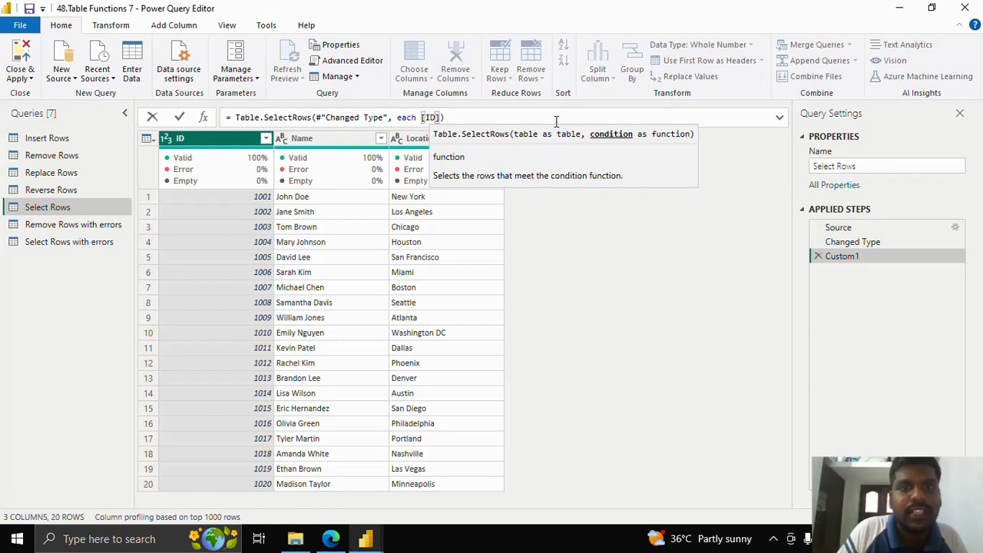
text(] > )
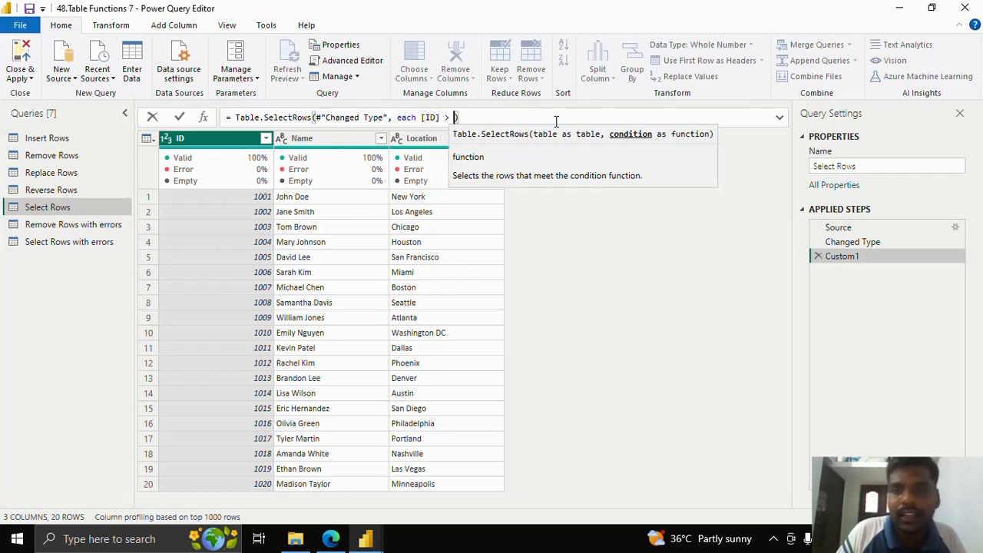
text(1005)
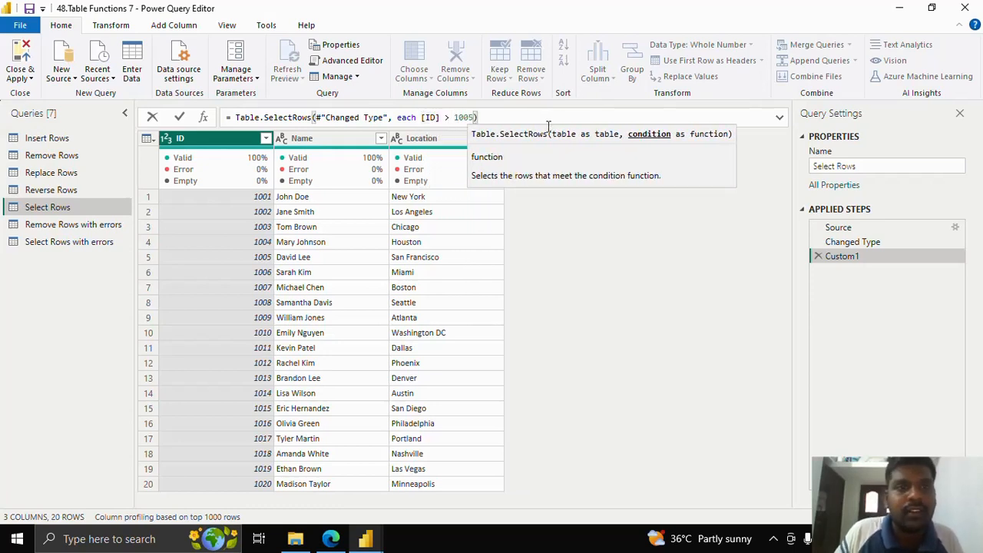
click(179, 117)
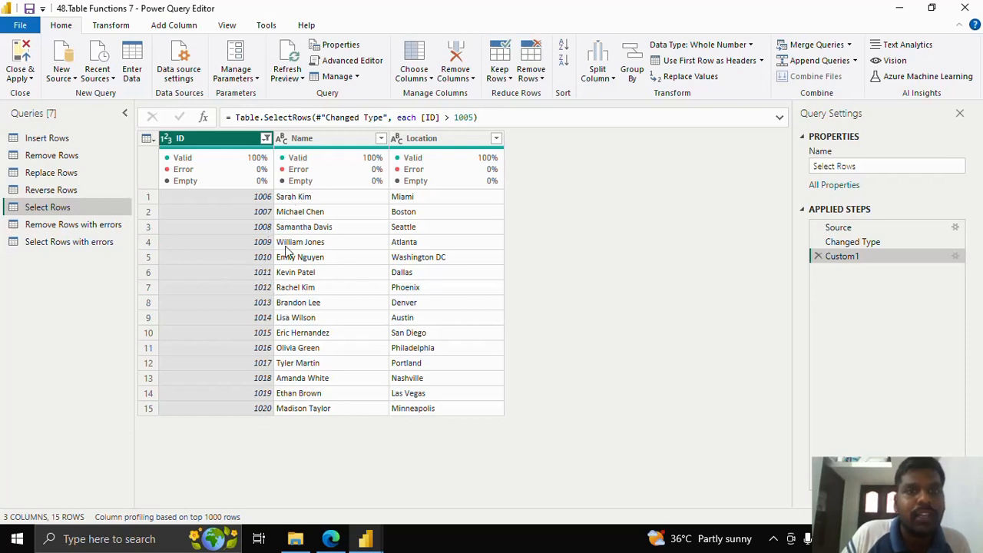
drag(236, 117, 485, 114)
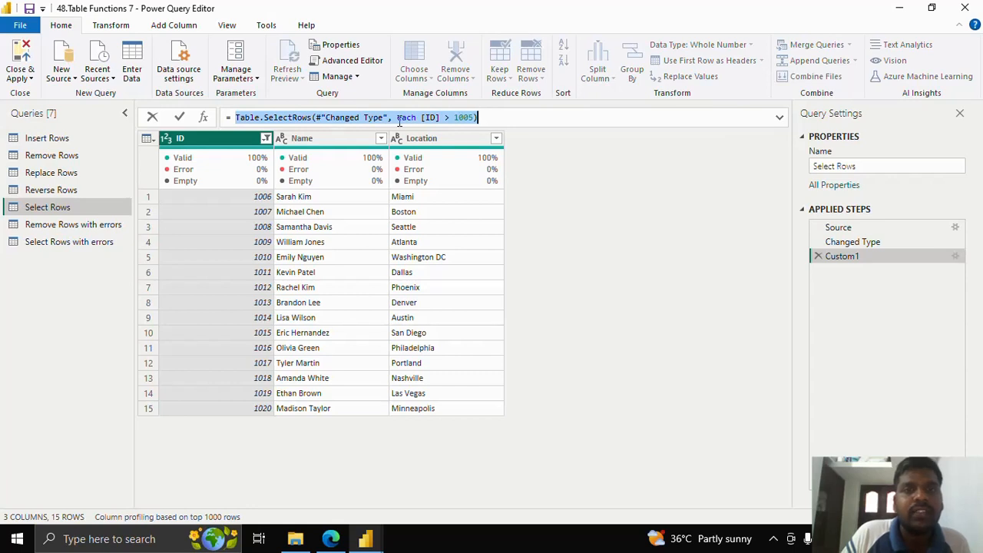
drag(397, 117, 478, 117)
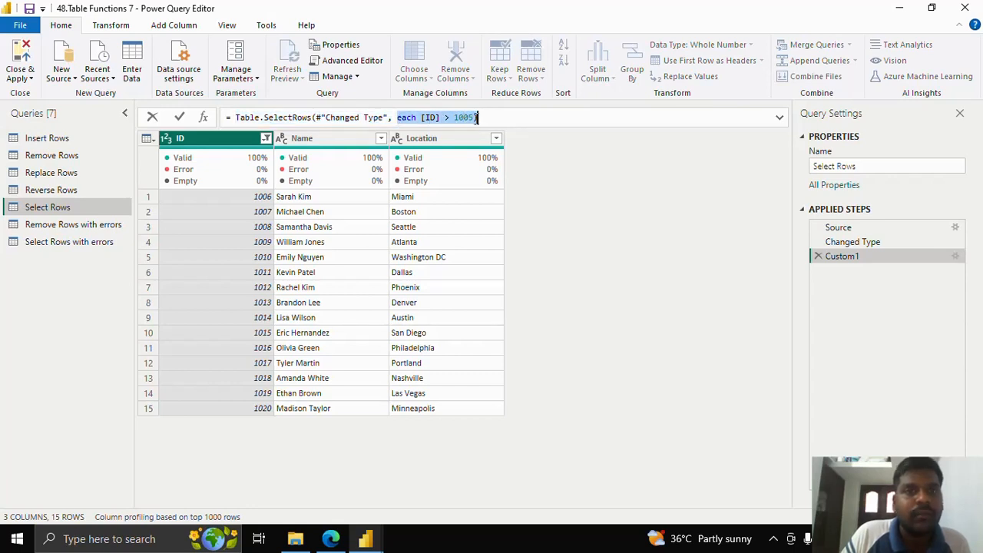
In the Remove Rows with errors query, examine the details of the error cells in the ID column
click(82, 221)
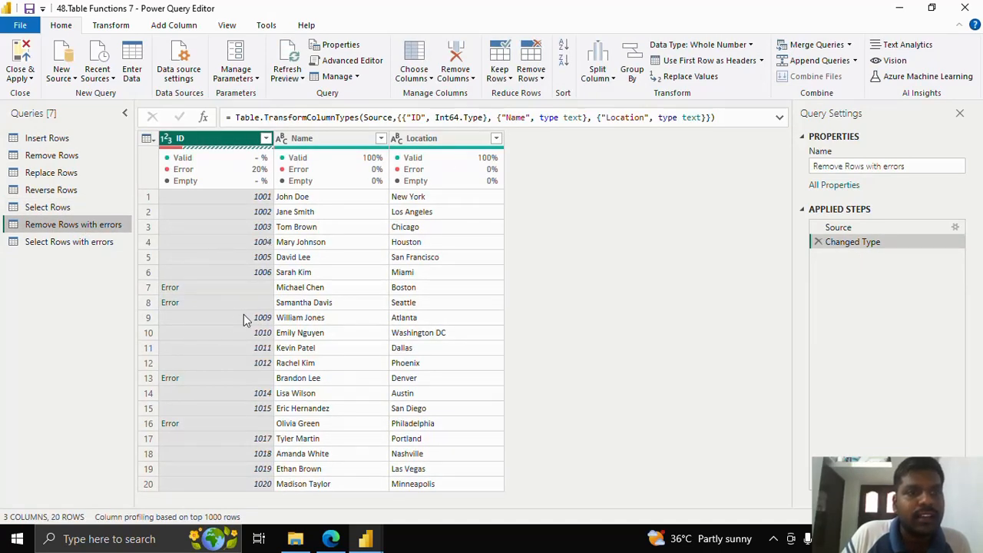
click(213, 288)
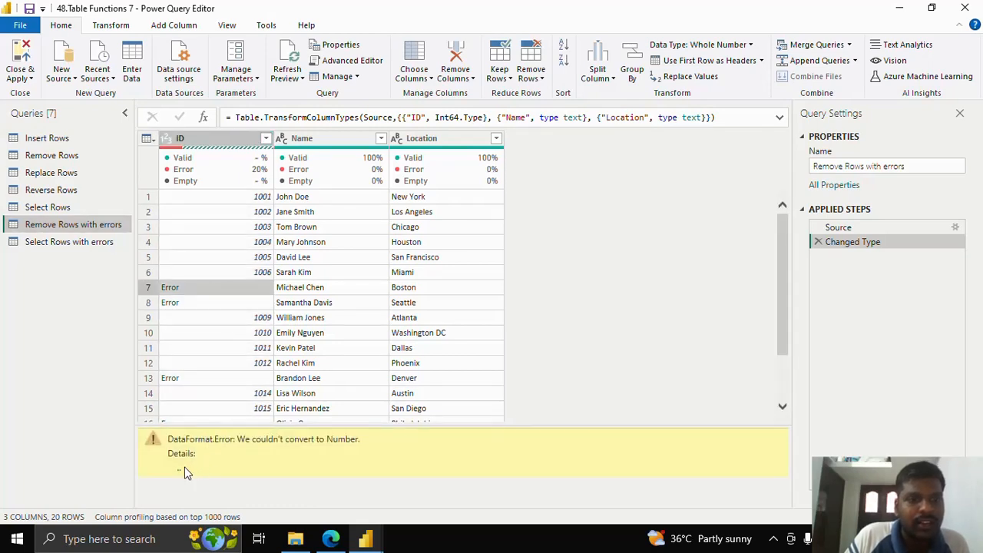
double_click(174, 464)
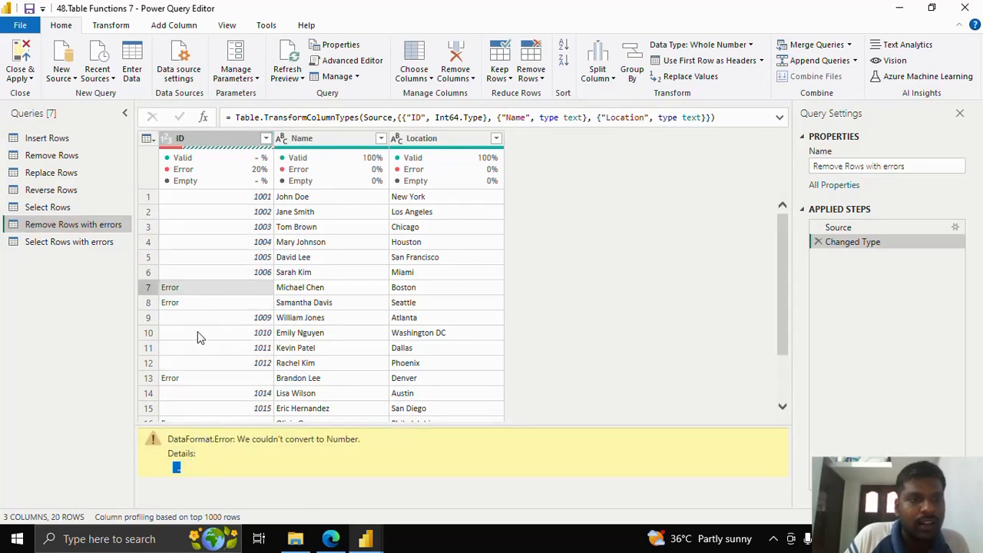
scroll(210, 361, down, 2)
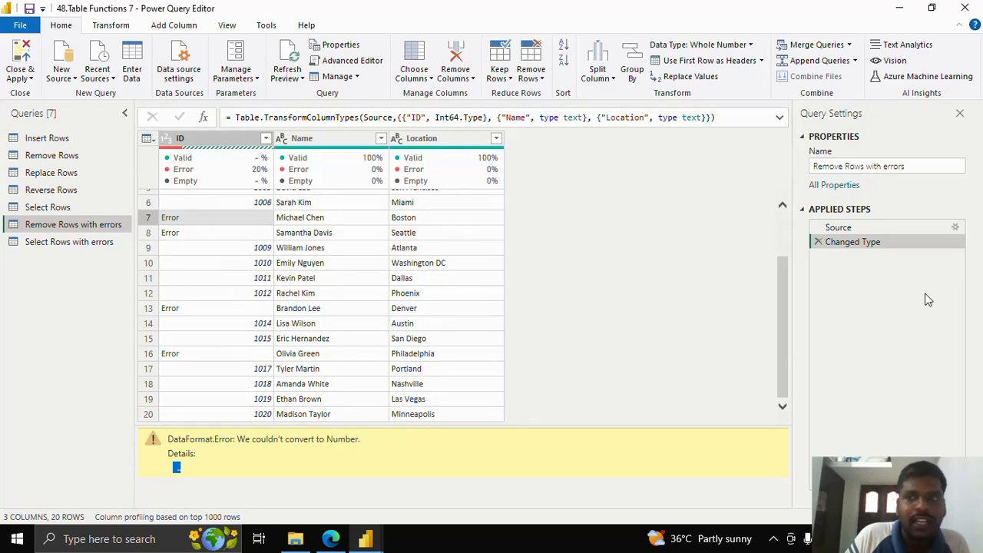
click(228, 233)
click(230, 311)
click(230, 349)
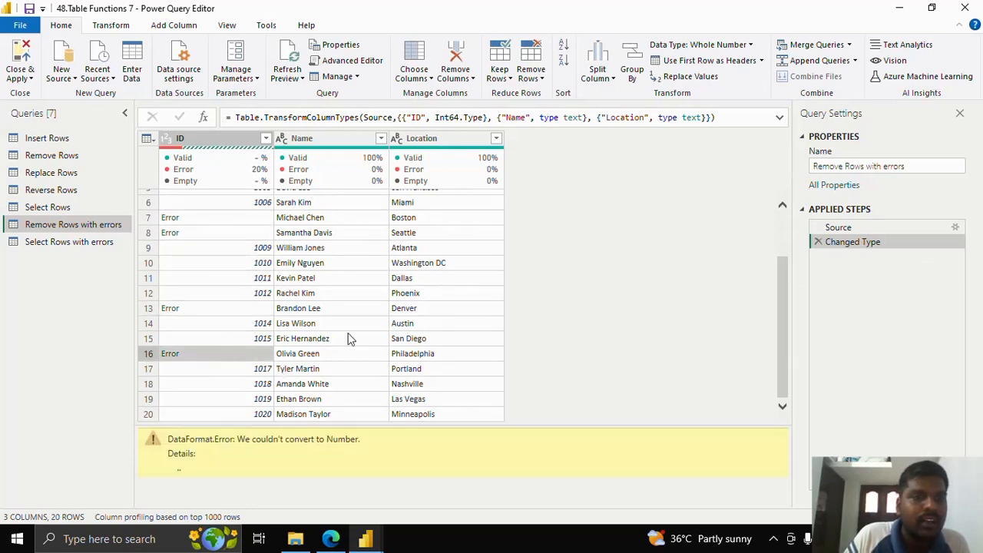
In the Remove Rows with errors query, add a custom step and begin its formula with Table.RemoveRowsWithErrors
scroll(349, 330, up, 2)
scroll(351, 326, down, 2)
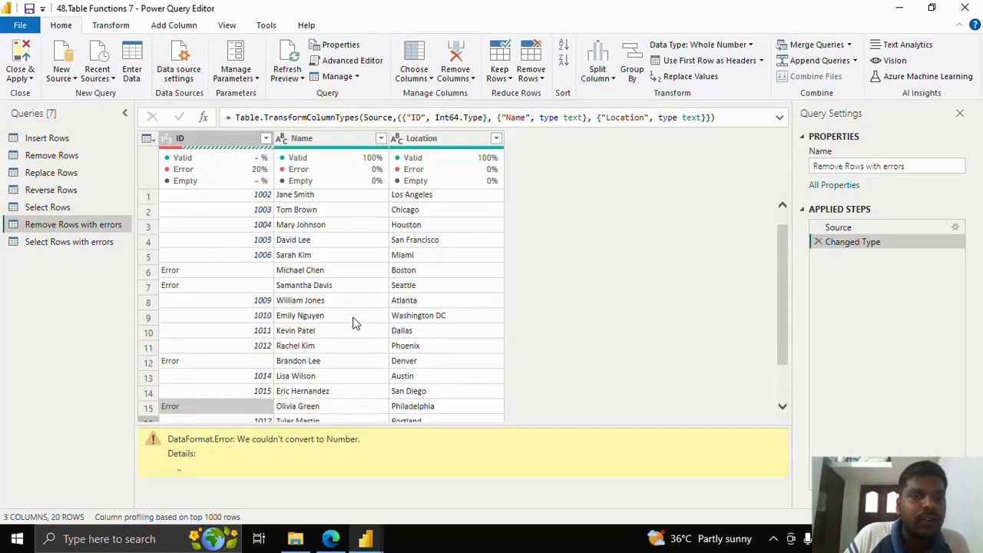
click(204, 118)
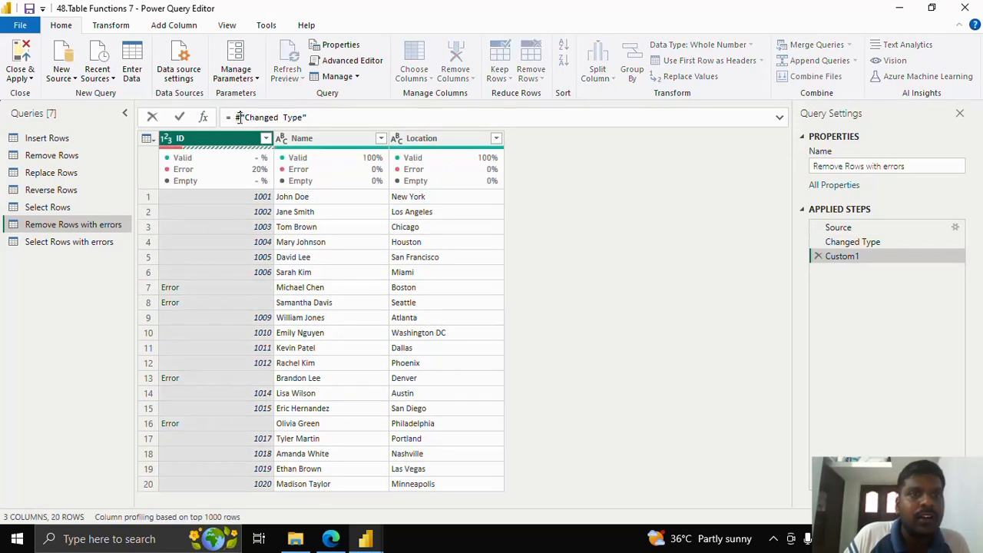
drag(235, 116, 326, 117)
text(T)
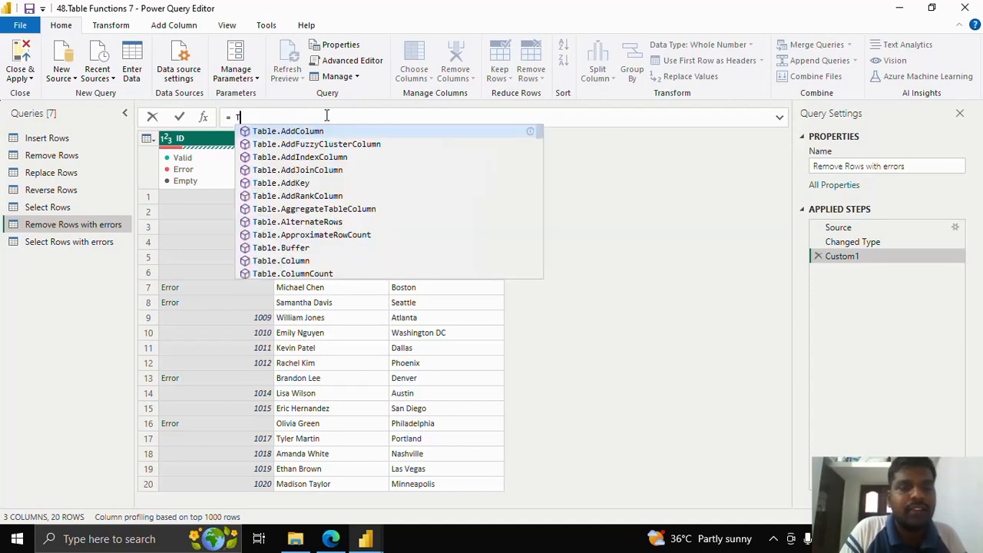
text(able.Rem)
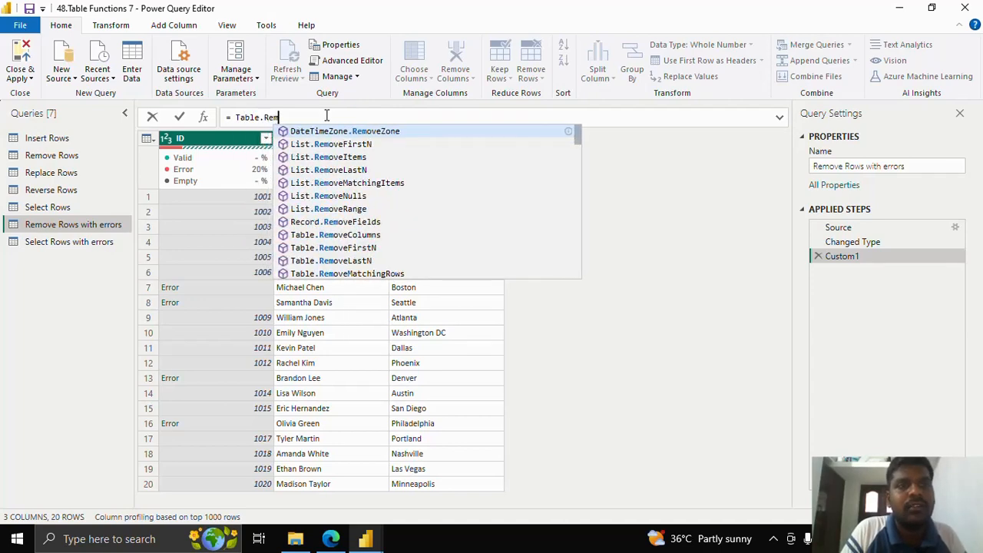
text(oveRows)
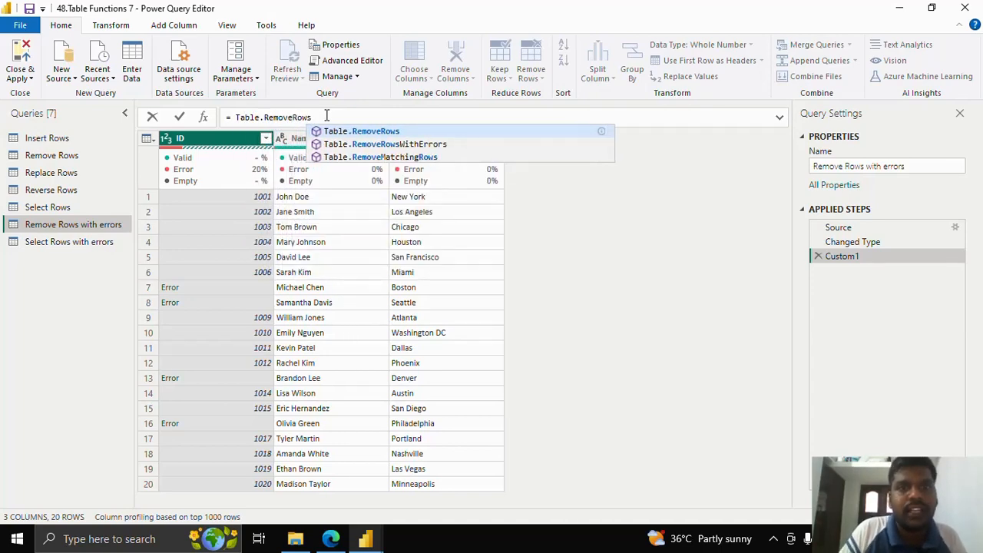
key(Down)
key(Tab)
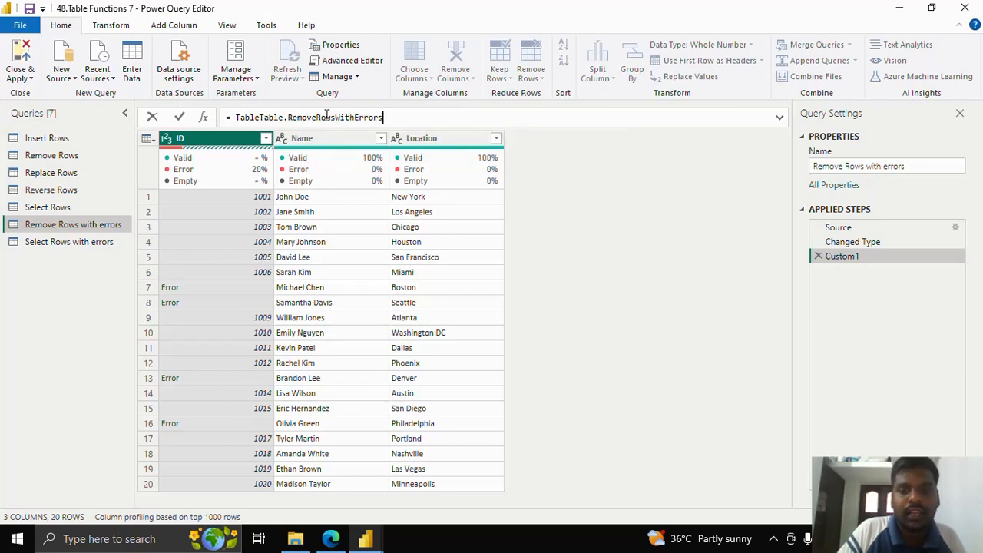
text(())
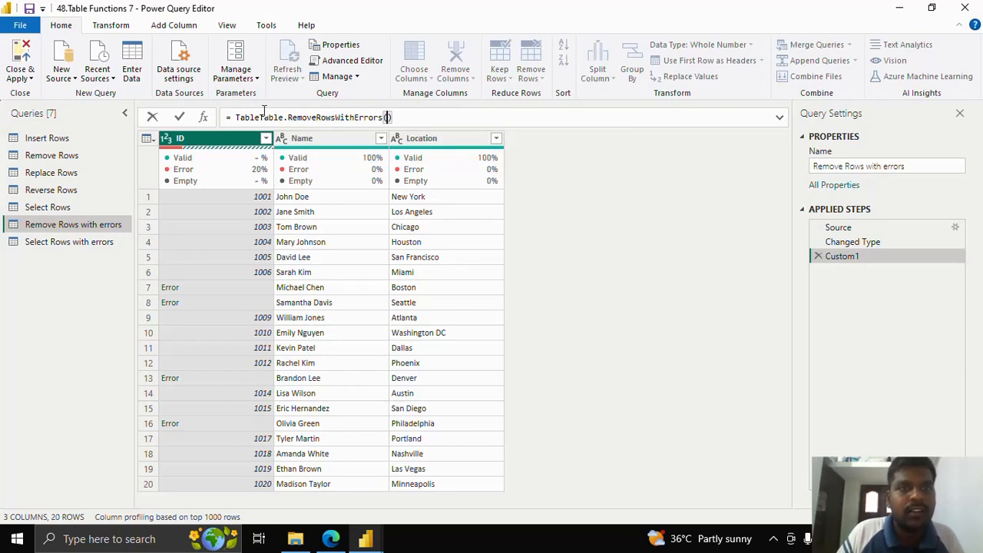
Delete the duplicated Table prefix and the empty parentheses so the formula reads Table.RemoveRowsWithErrors
drag(261, 112, 240, 113)
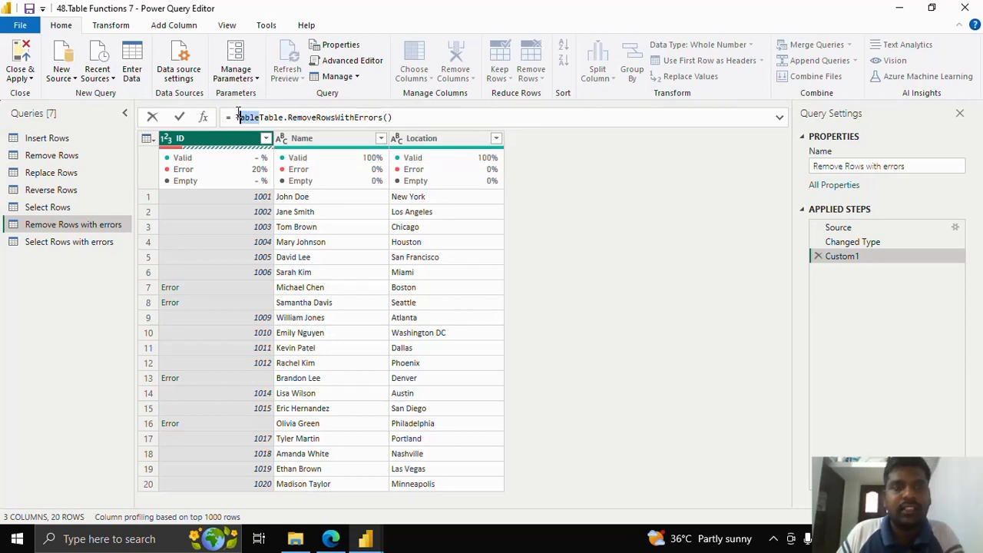
key(BackSpace)
click(374, 119)
key(BackSpace)
key(BackSpace)
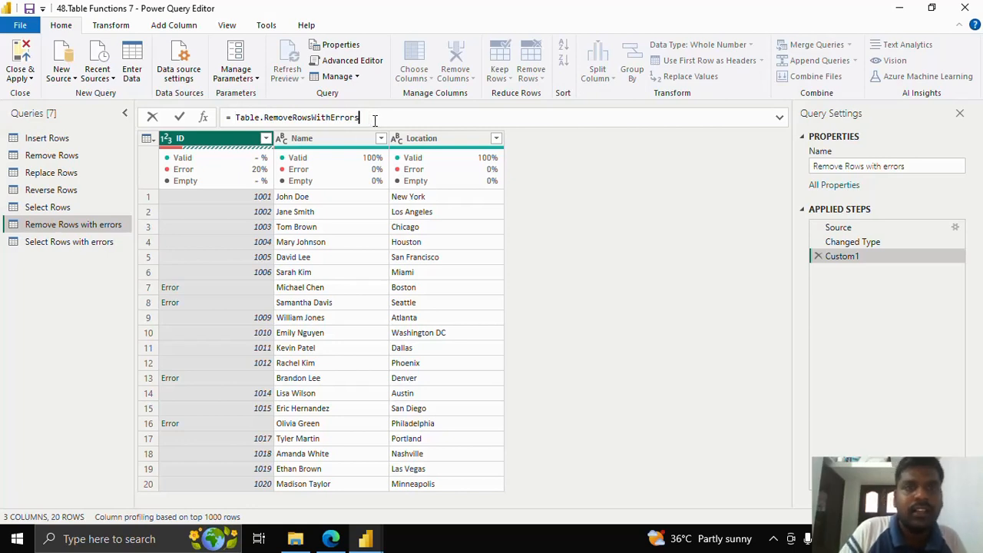
Complete the formula as Table.RemoveRowsWithErrors(#"Changed Type"), apply it, and compare the result with the Changed Type step
text(()
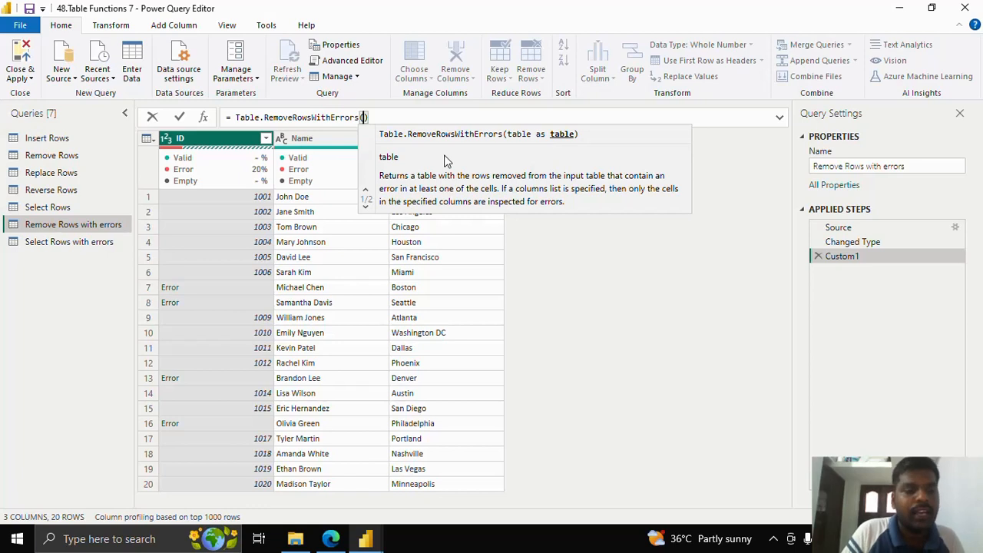
text(#c)
key(Tab)
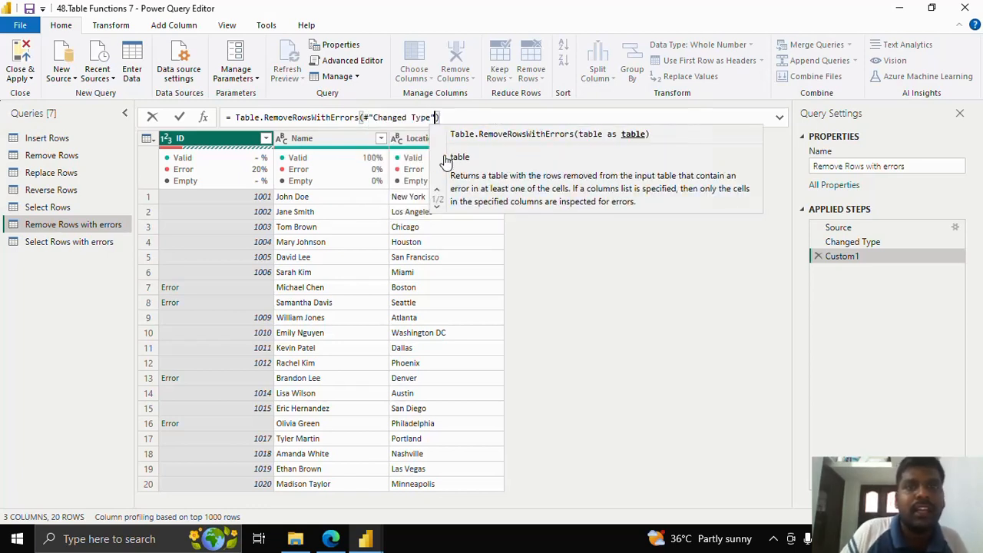
click(179, 116)
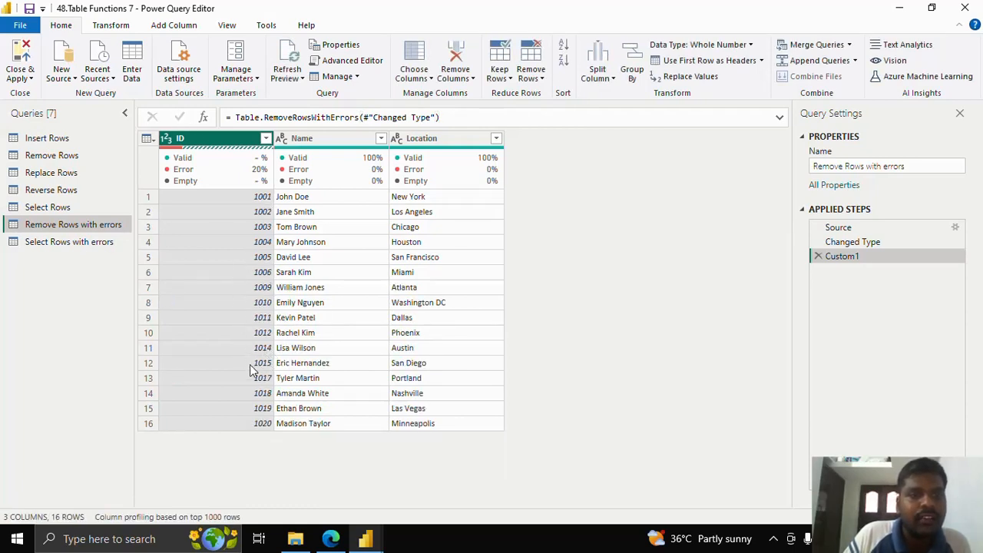
click(864, 243)
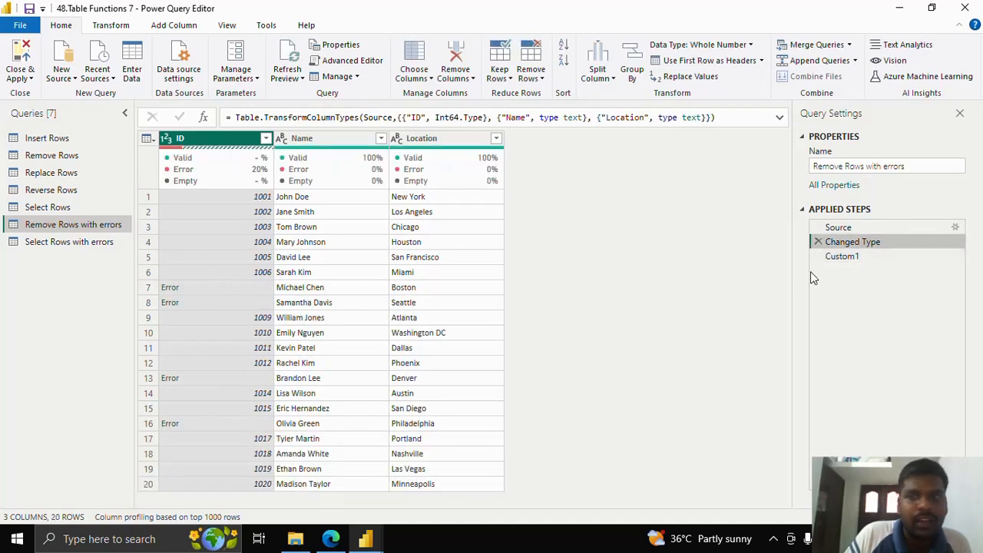
click(842, 256)
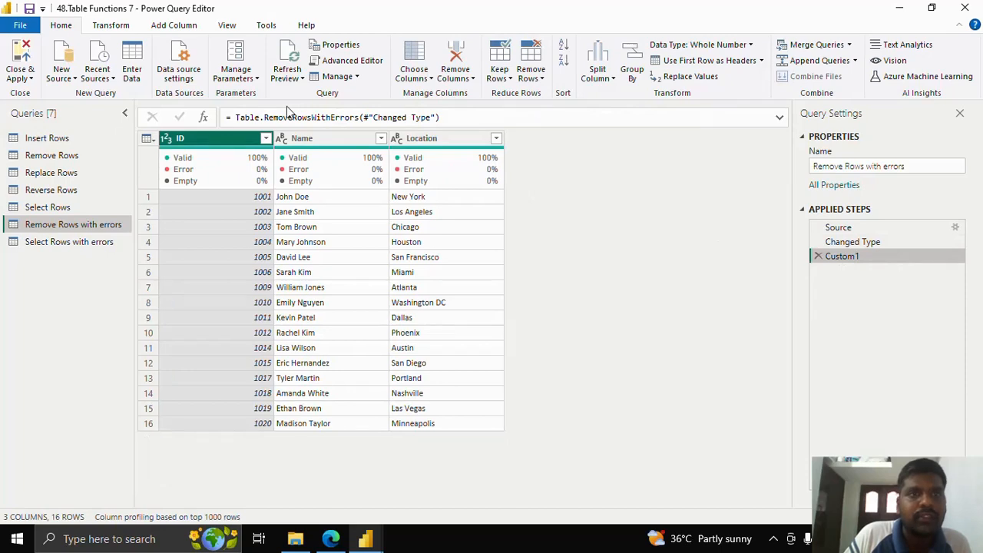
In the Select Rows with errors query, add a custom step and begin its formula with Table.SelectRowsWithErrors
click(108, 245)
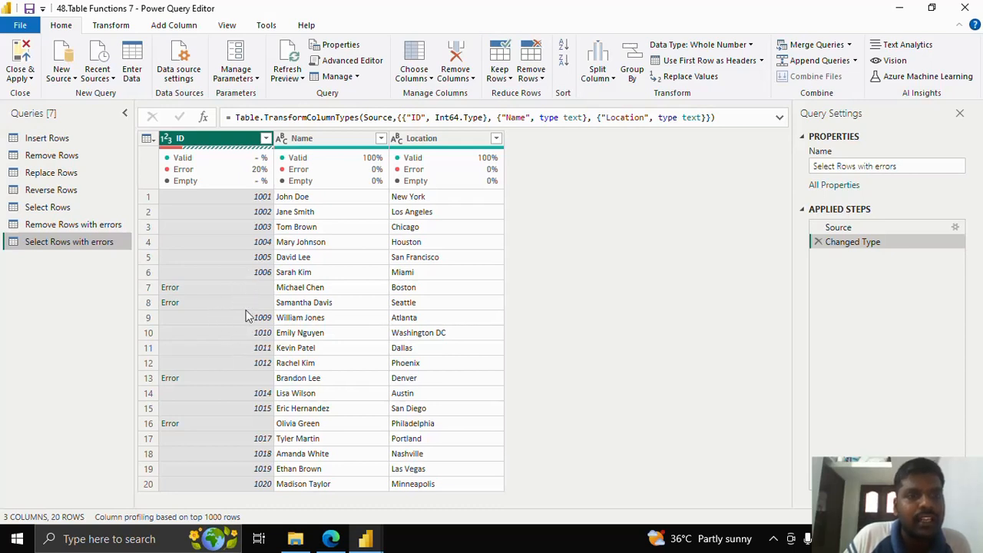
click(204, 119)
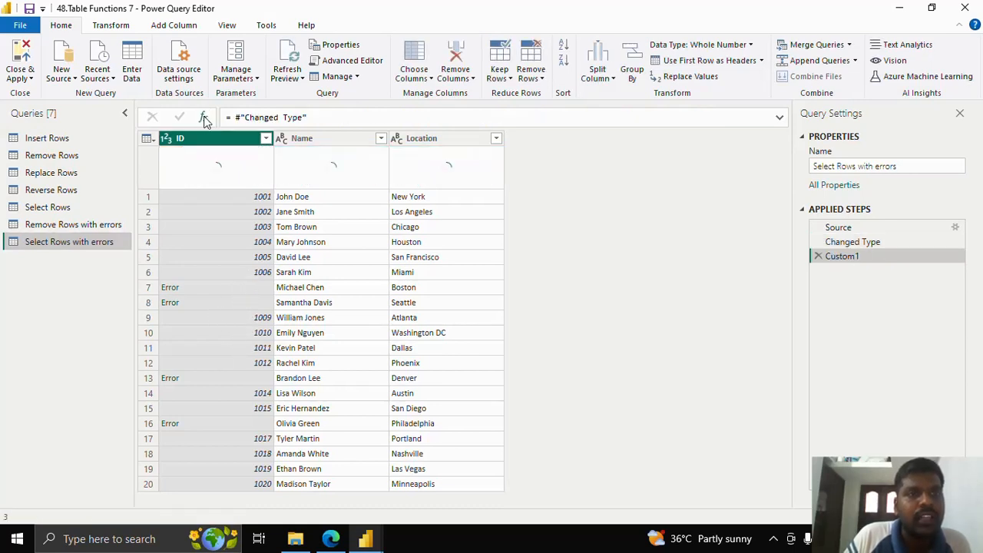
drag(235, 118, 371, 123)
key(BackSpace)
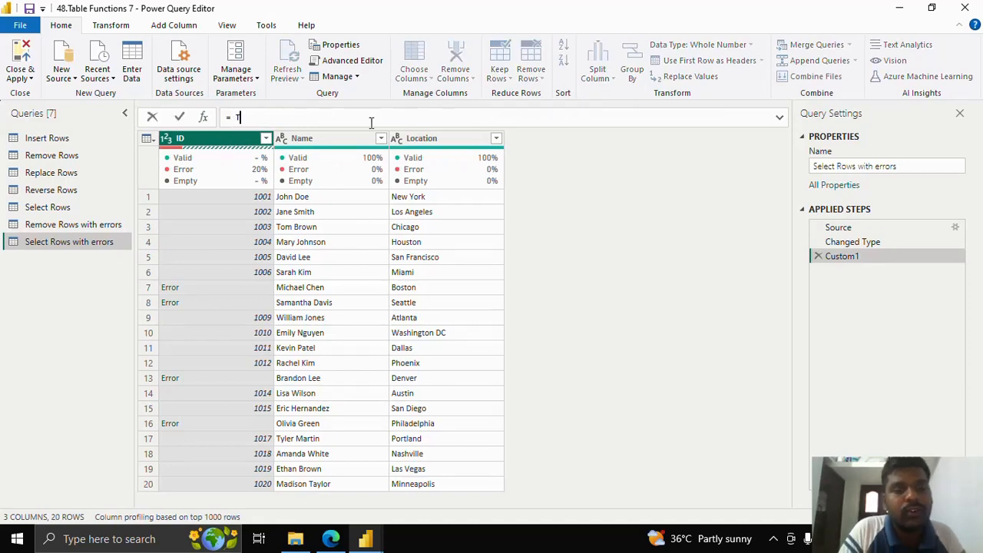
text(Table.Sele)
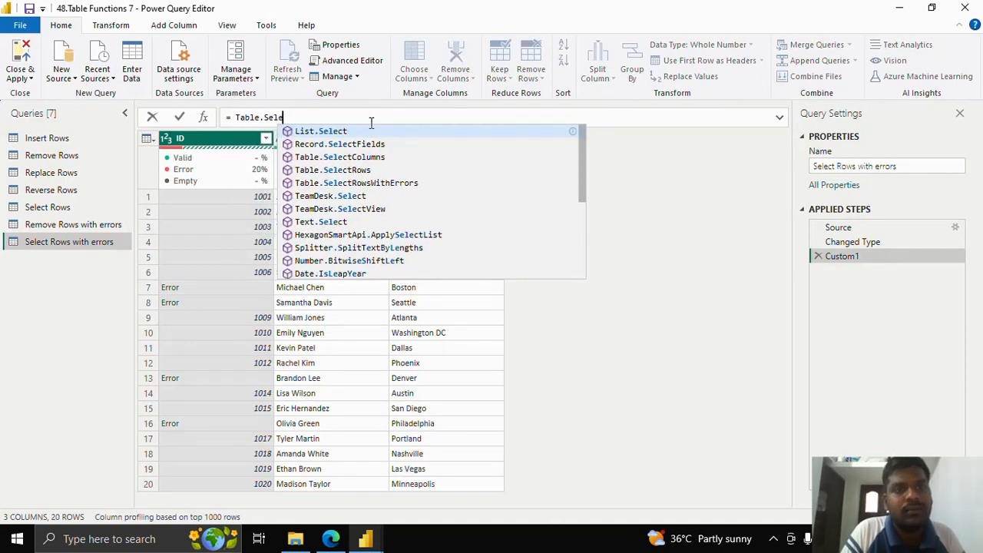
text(ctRows)
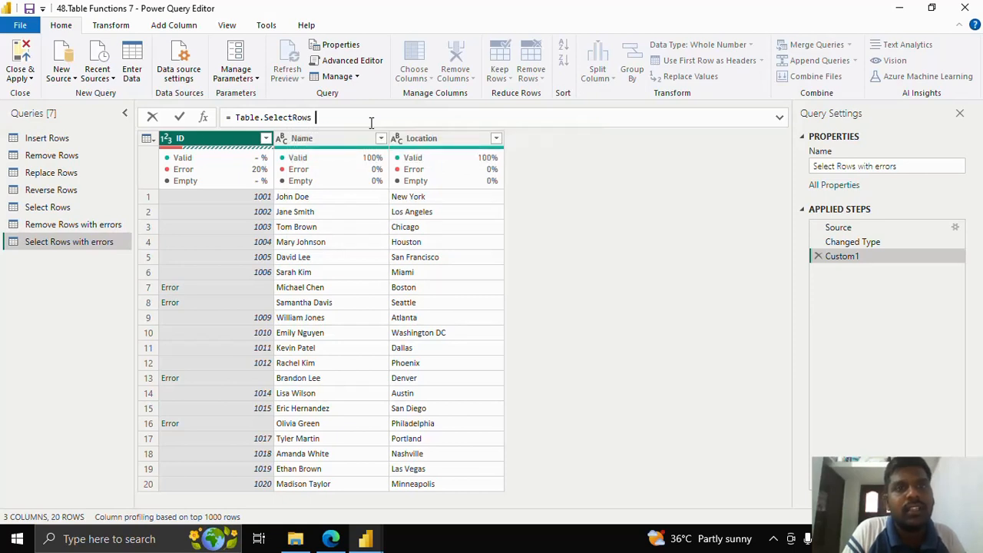
key(BackSpace)
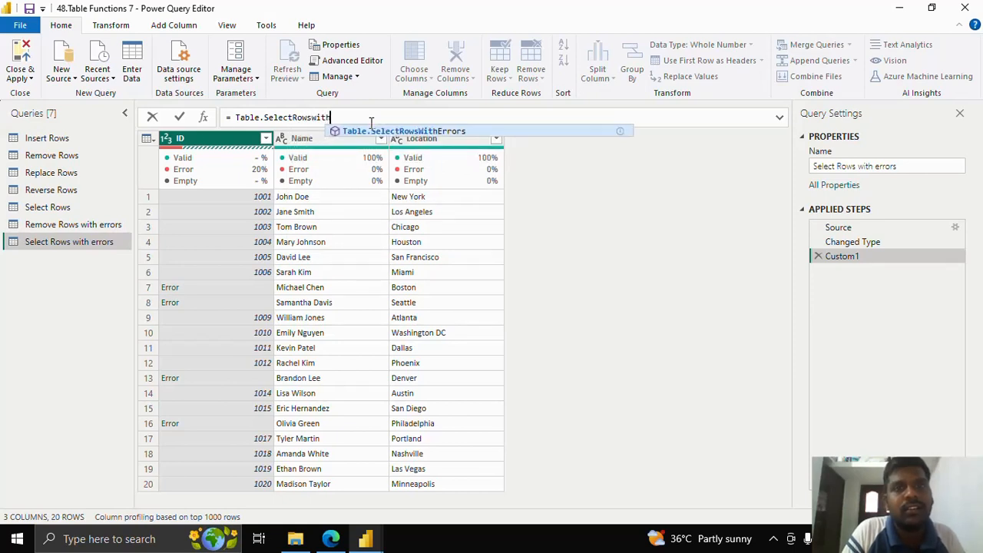
key(Tab)
text(()
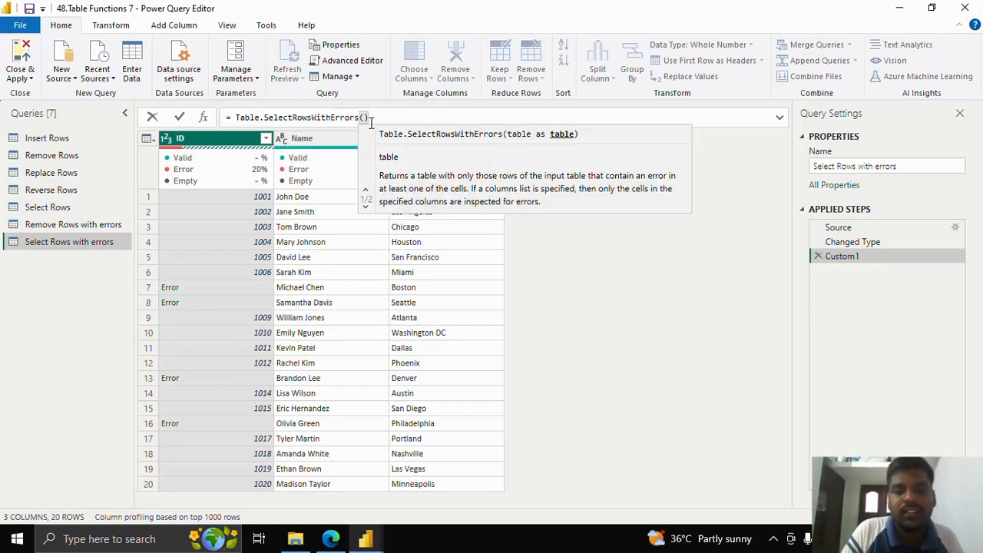
Give #"Changed Type" as the only argument of Table.SelectRowsWithErrors and apply the formula
text(#")
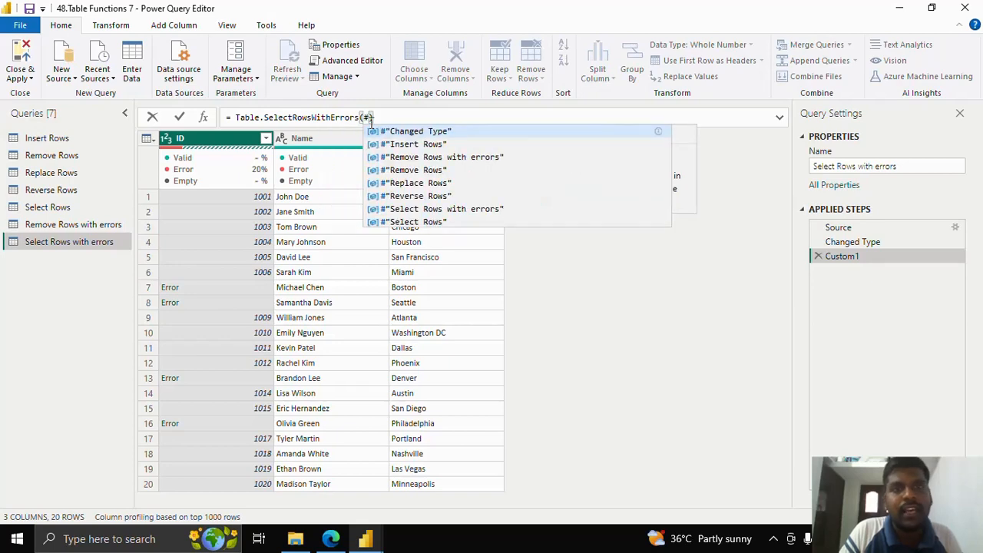
key(Tab)
text(,)
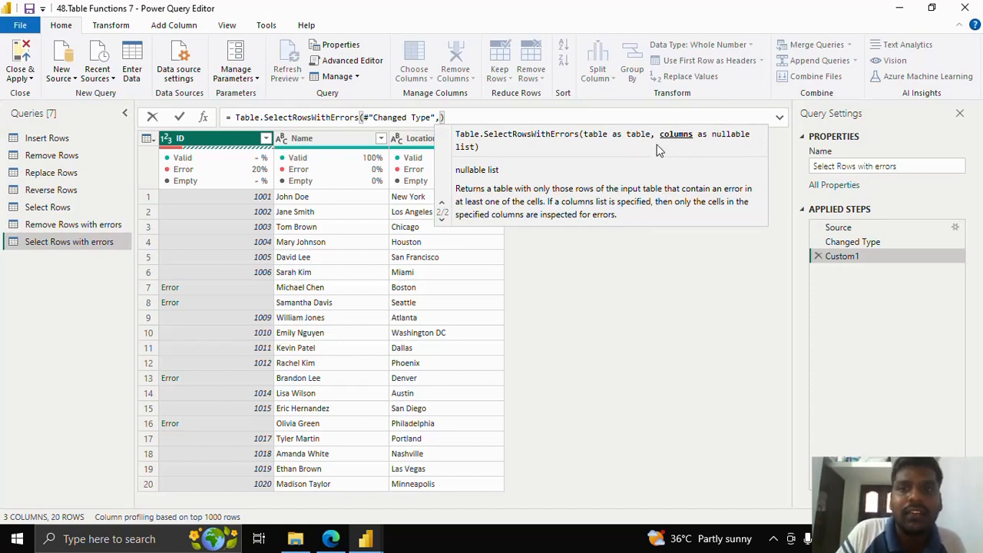
key(BackSpace)
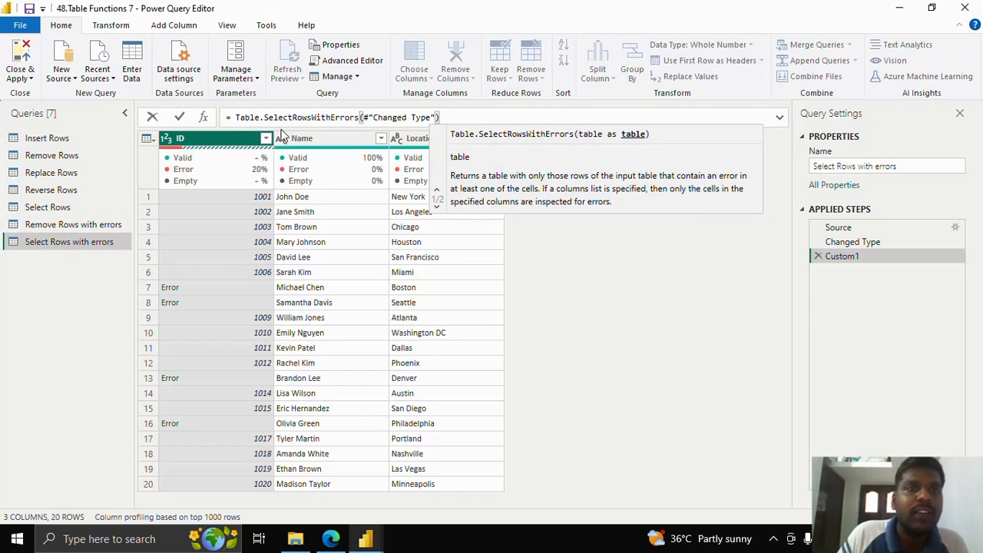
click(179, 119)
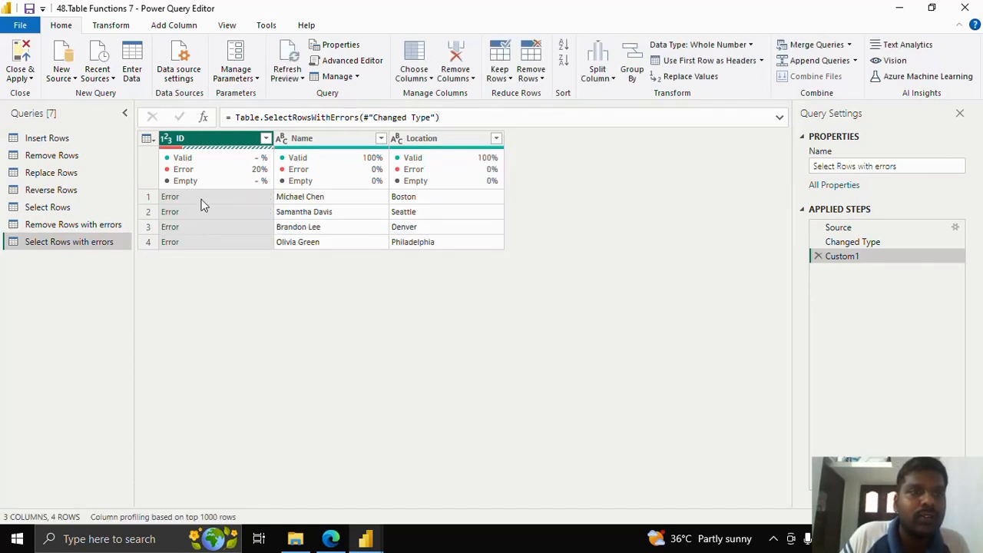